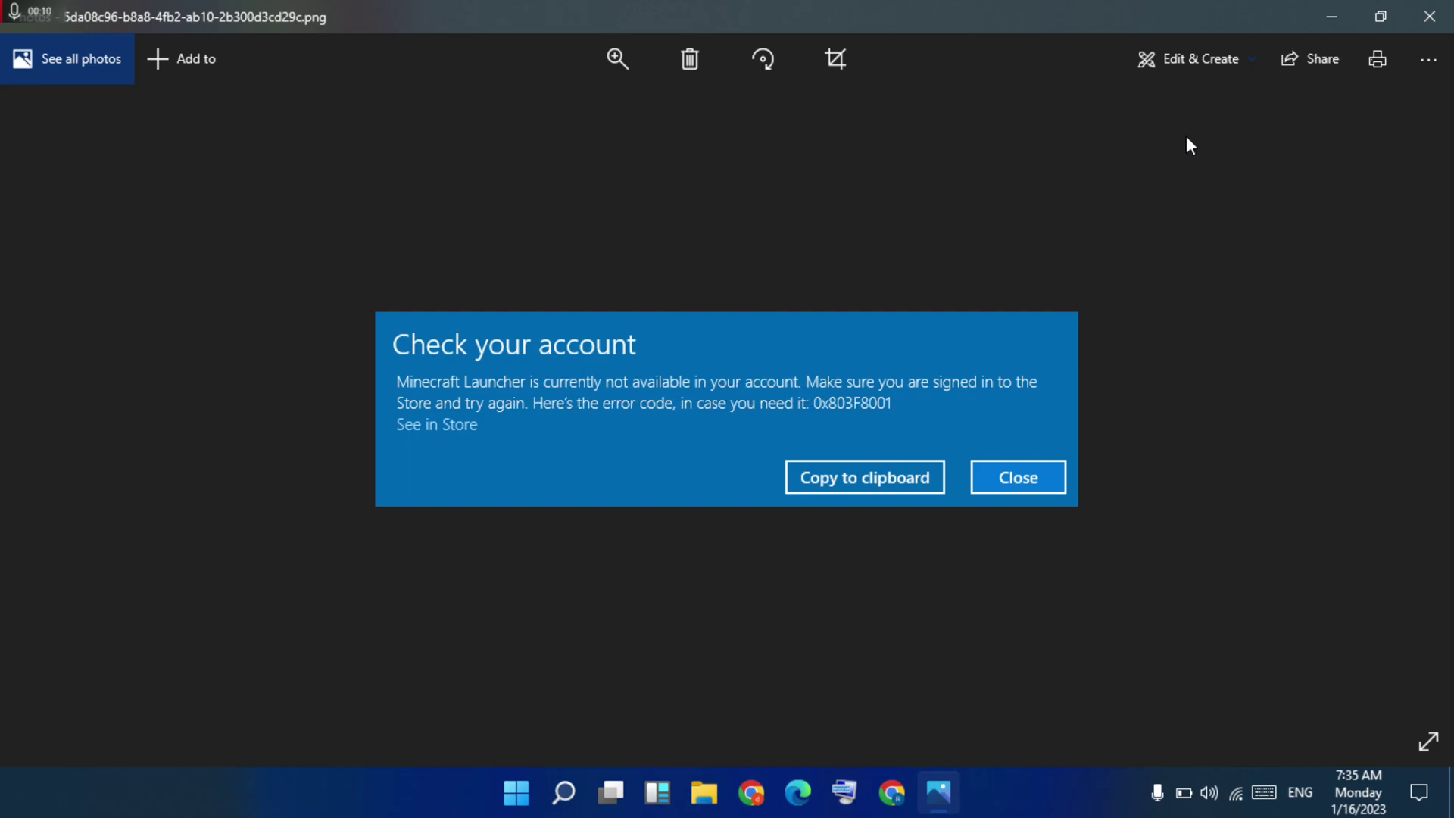
# Close the Photos viewer showing the Minecraft Launcher account error screenshot.
pyautogui.click(1429, 17)
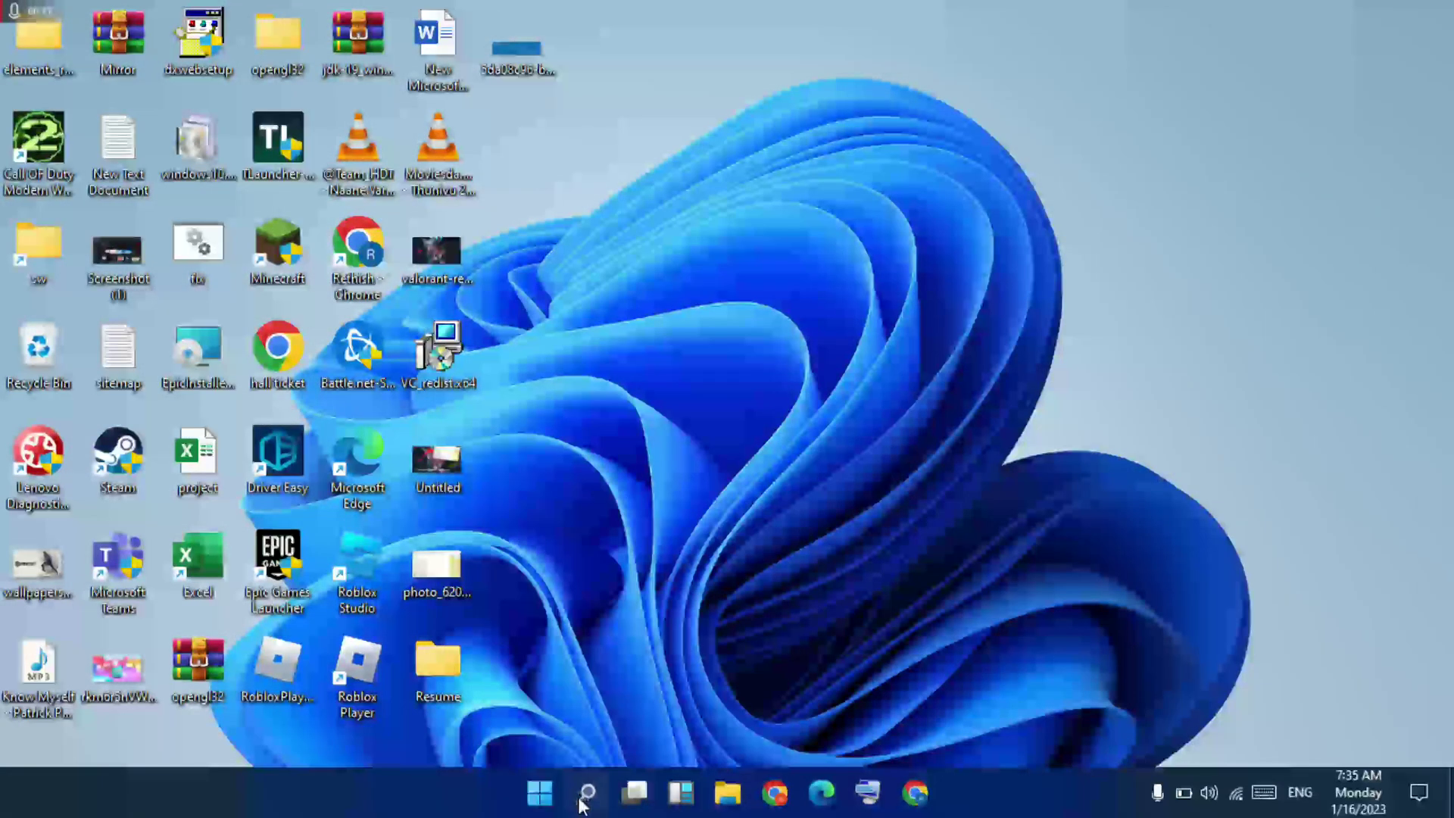
# Search Windows for 'sett' and launch the Settings app from the results.
pyautogui.click(586, 791)
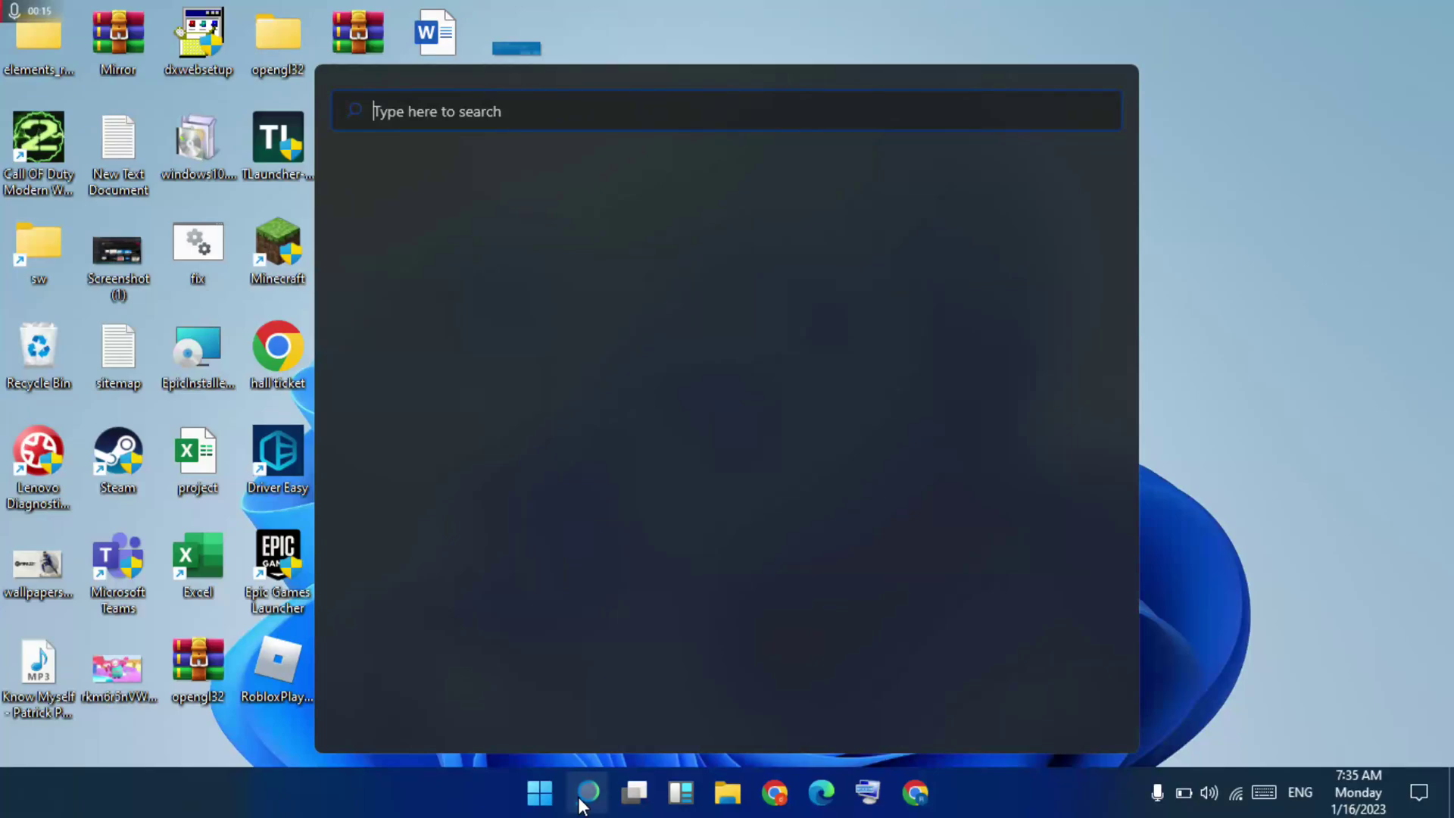
pyautogui.write('se')
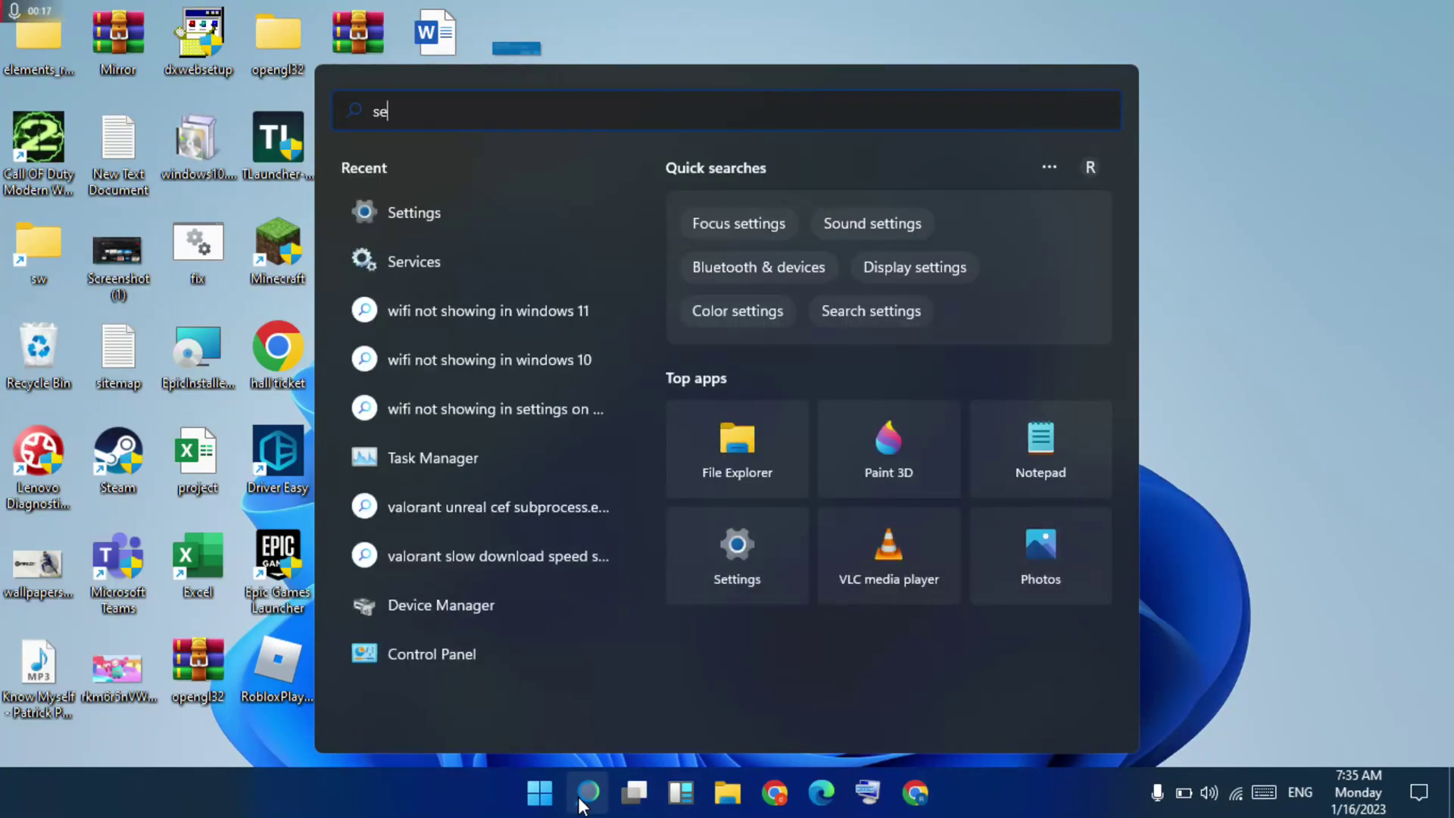
pyautogui.write('tt')
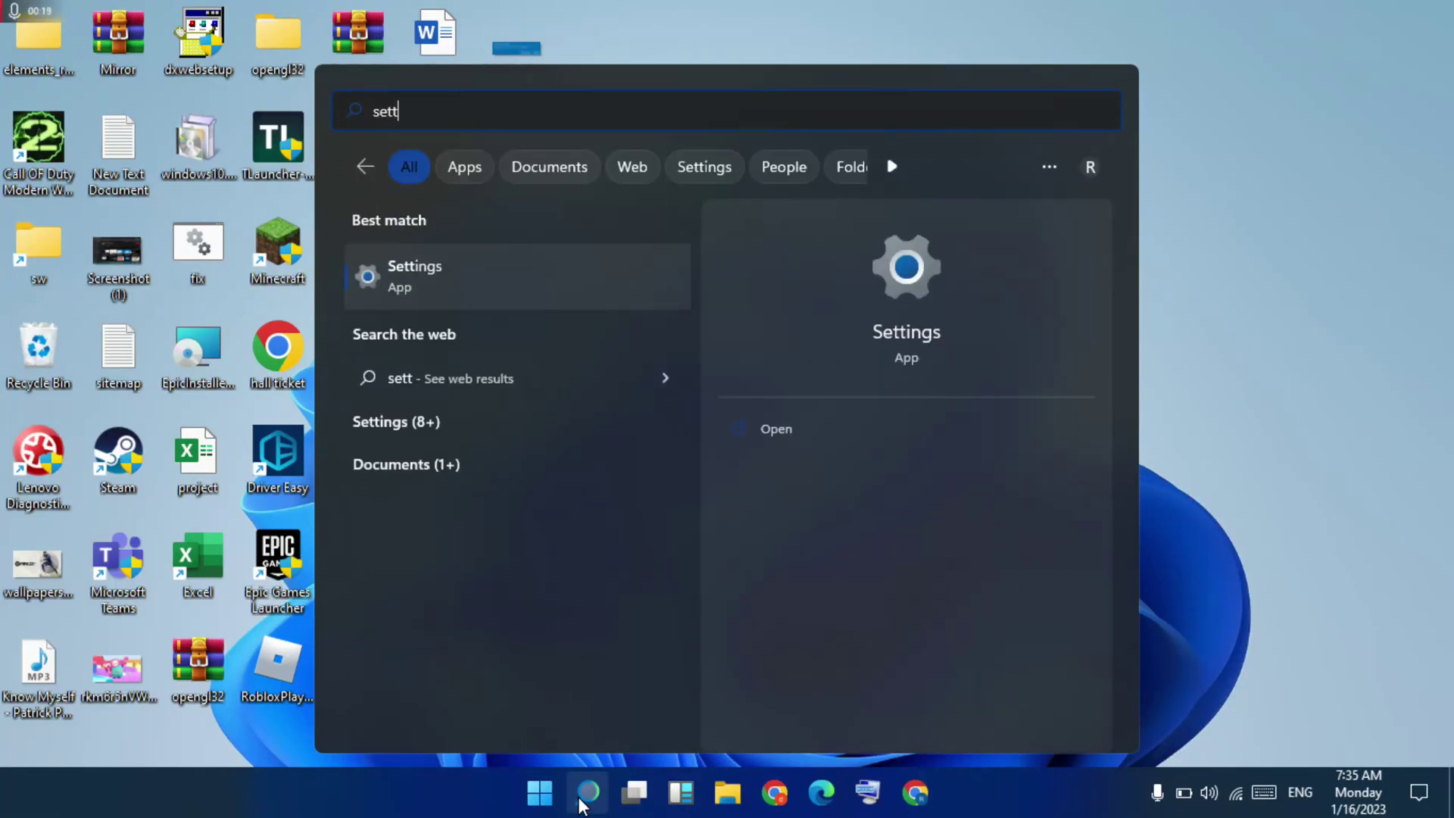
pyautogui.click(845, 436)
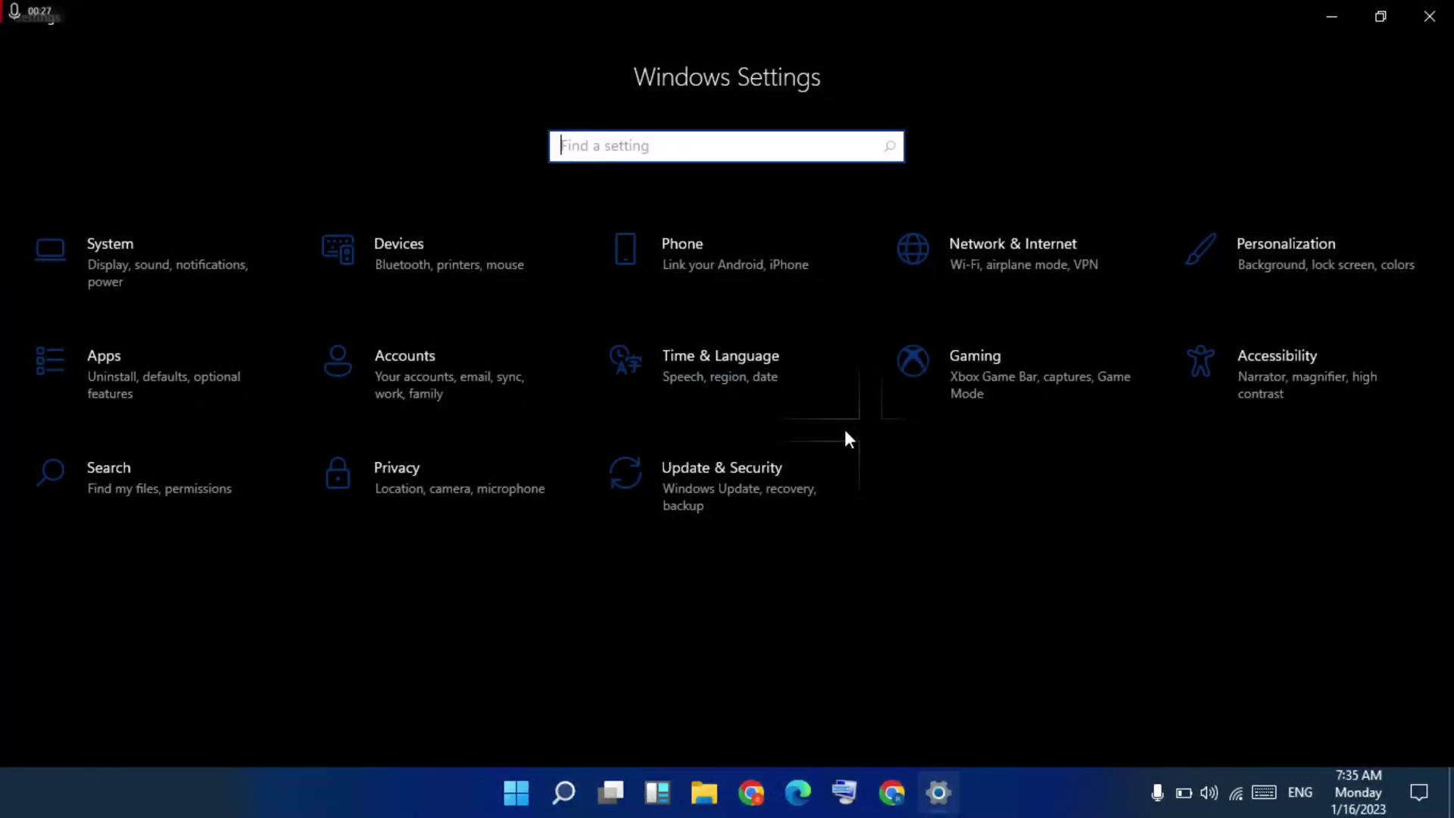
# Toggle 'Set time automatically' off and back on under Time & Language, then return Home.
pyautogui.click(760, 368)
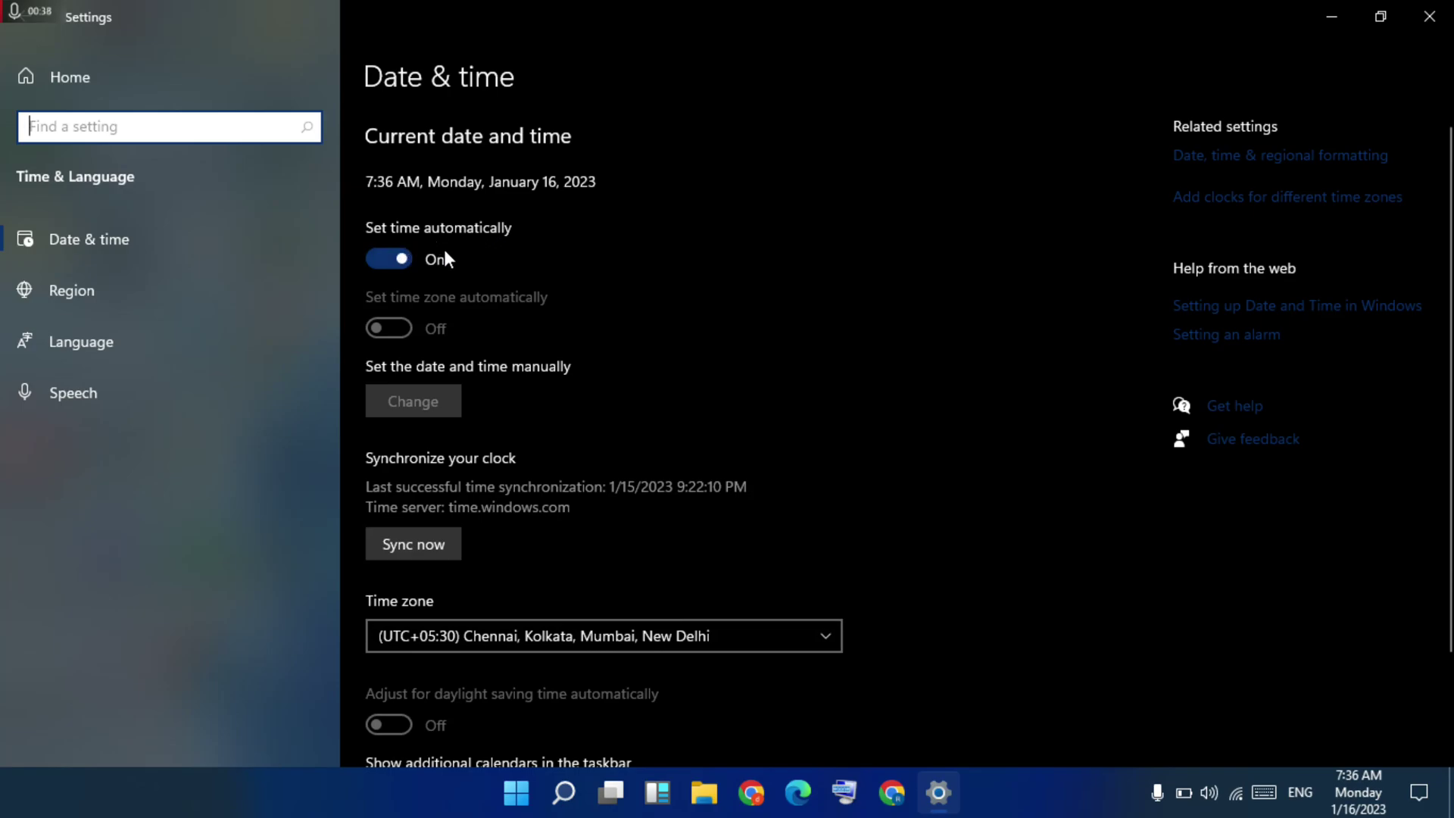
pyautogui.click(406, 259)
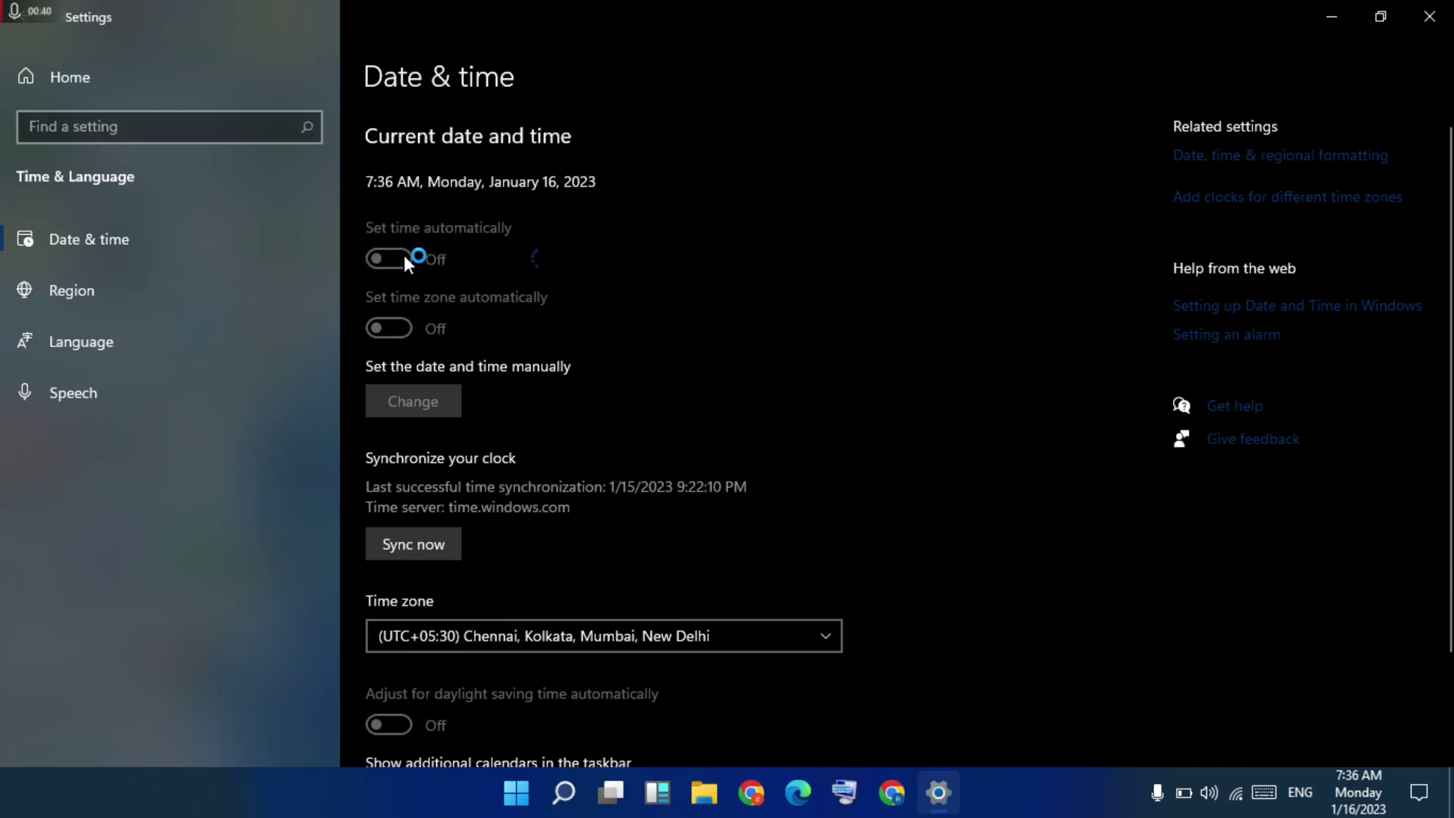
pyautogui.click(405, 259)
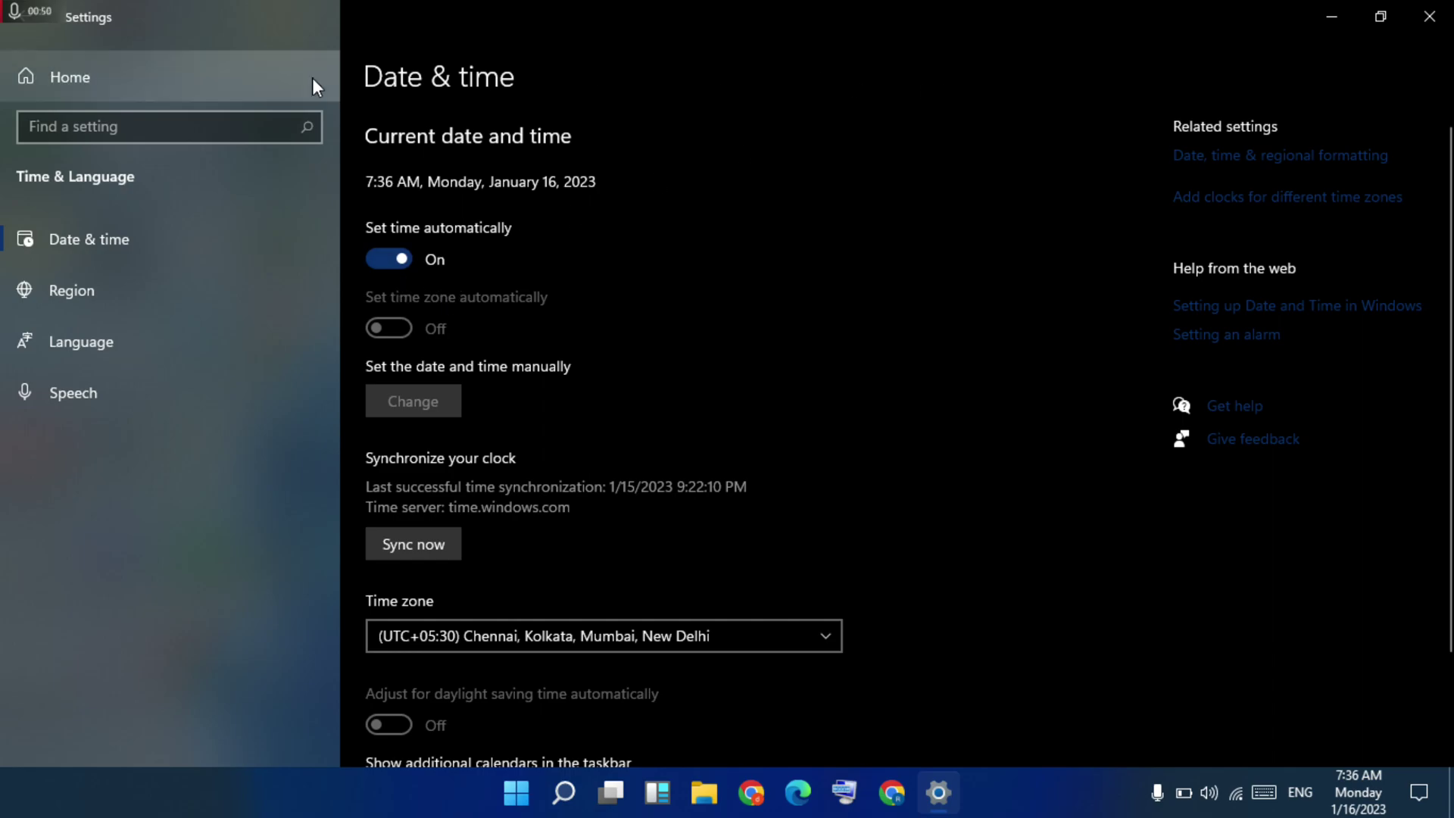
pyautogui.click(26, 74)
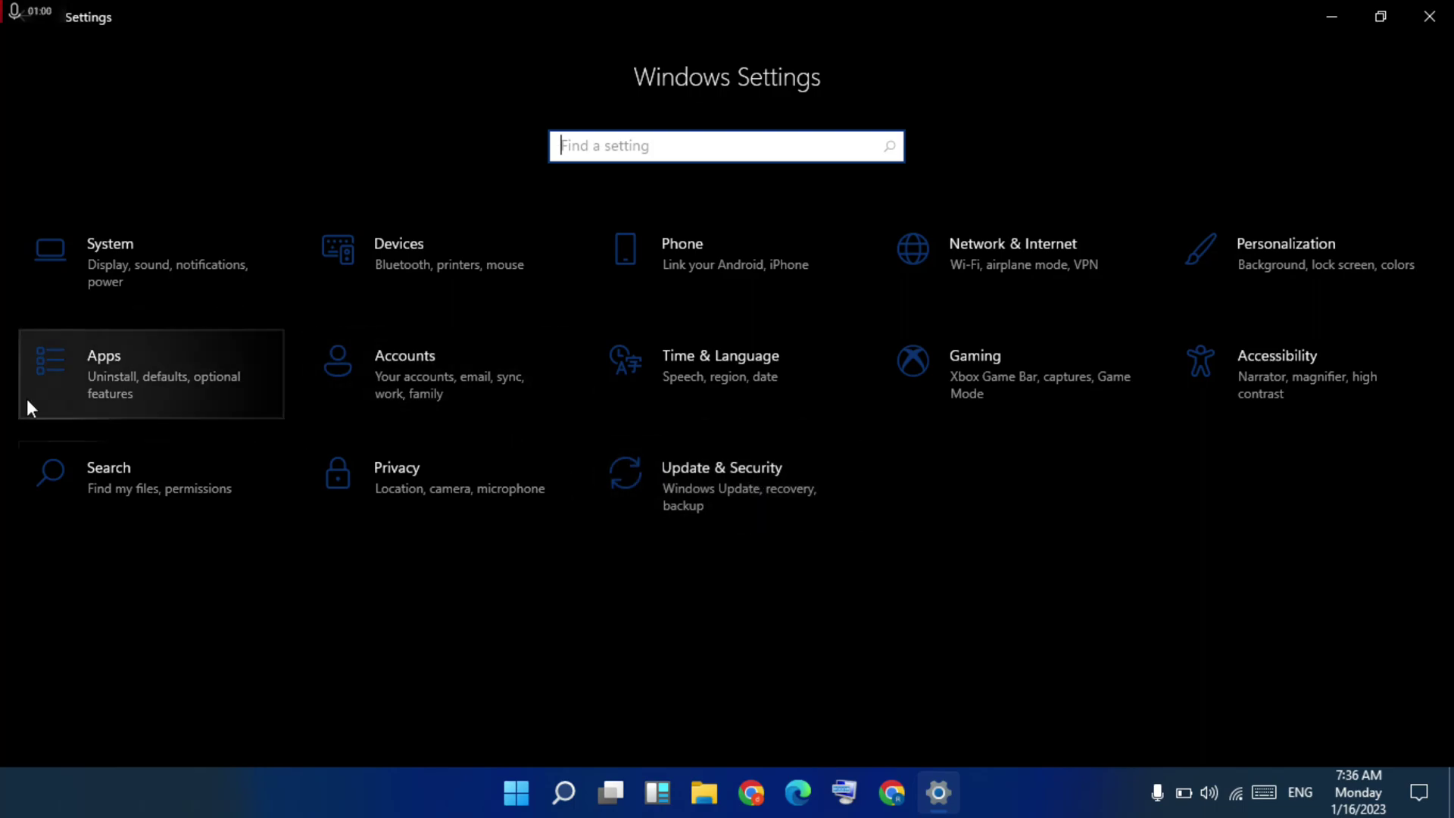
# Find Microsoft Store in Apps & features and open its Advanced options.
pyautogui.click(173, 388)
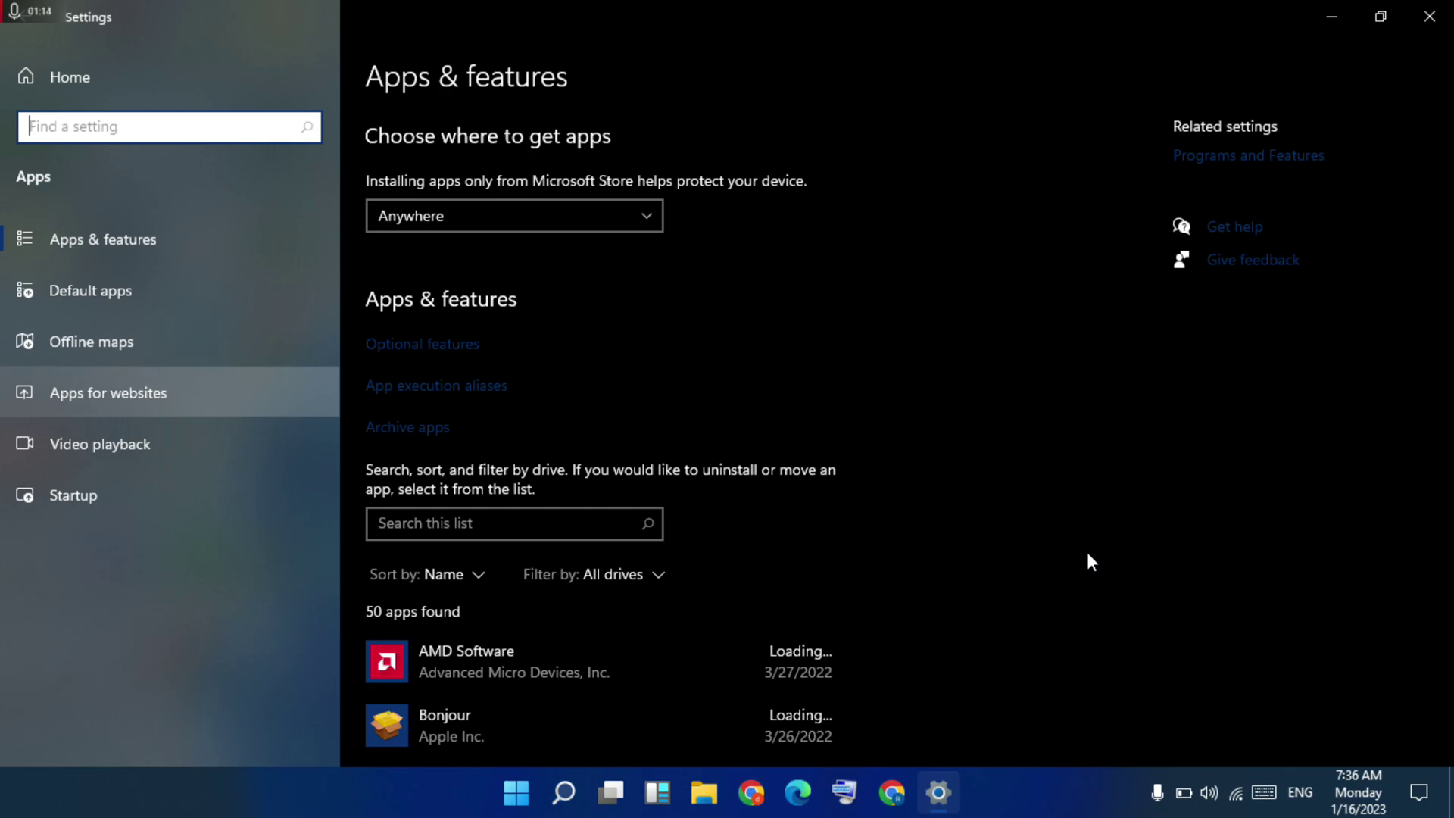
pyautogui.scroll(-10, 1086, 549)
pyautogui.scroll(-5, 1086, 549)
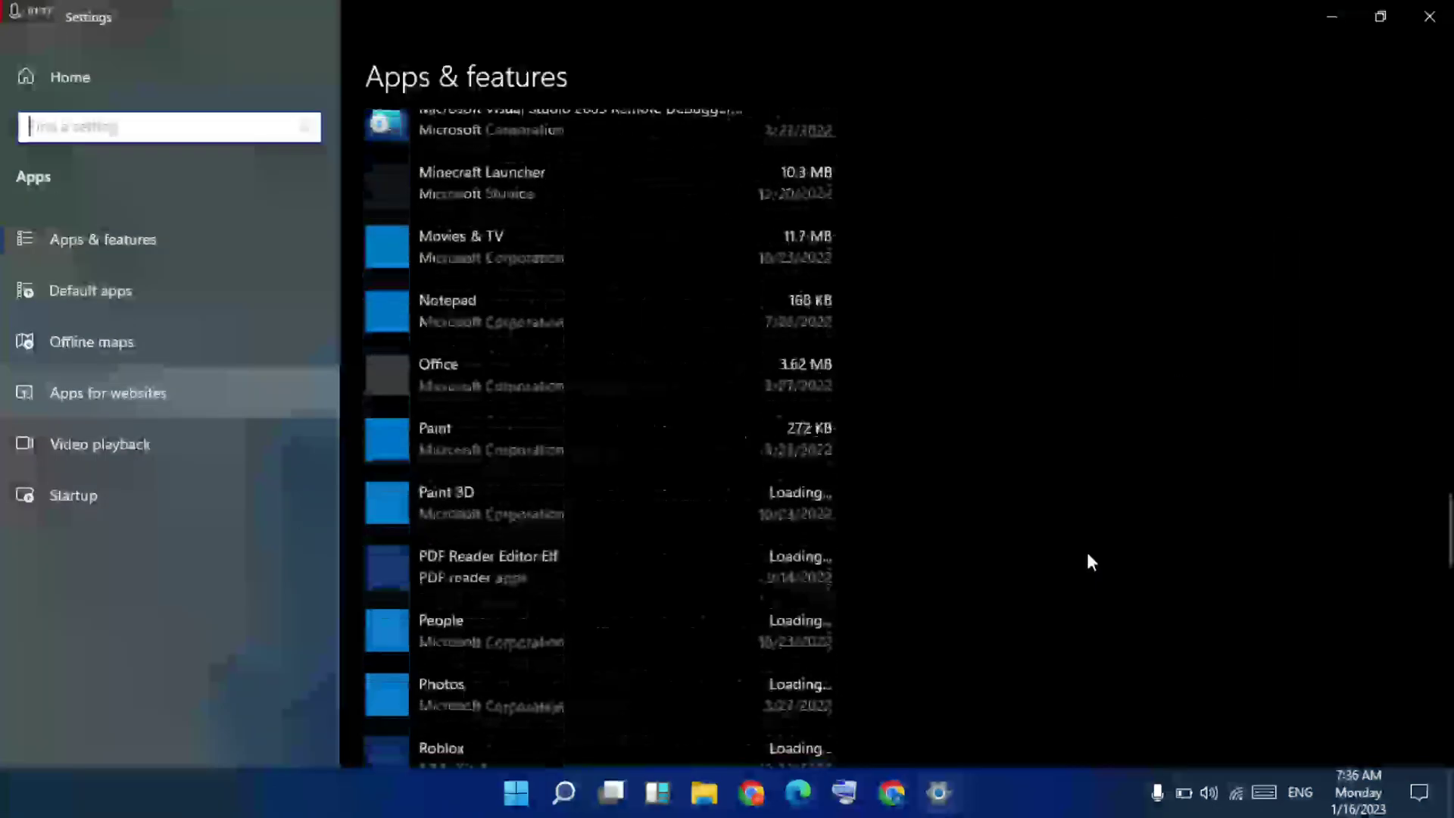
pyautogui.scroll(10, 1086, 561)
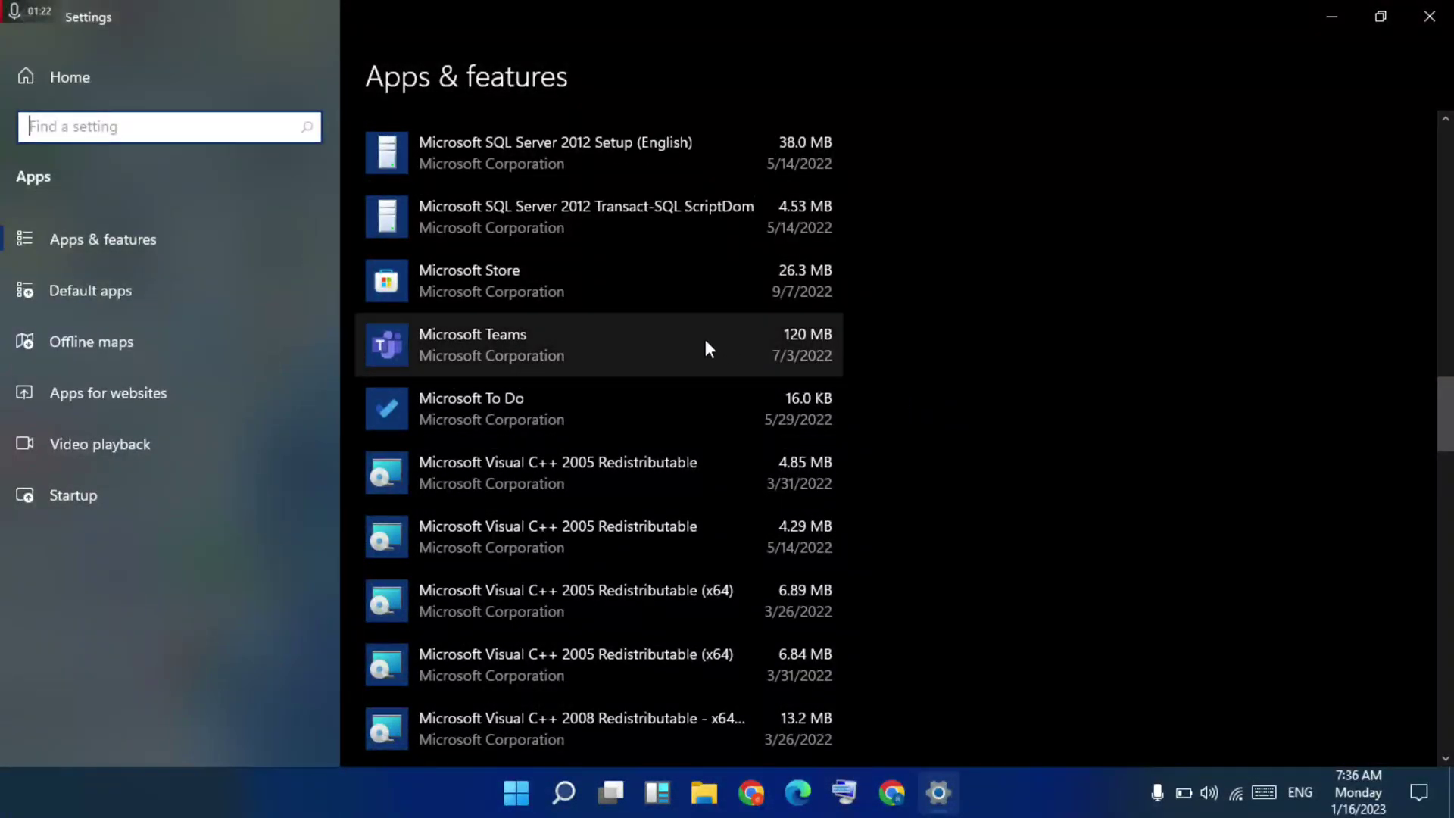
pyautogui.click(618, 280)
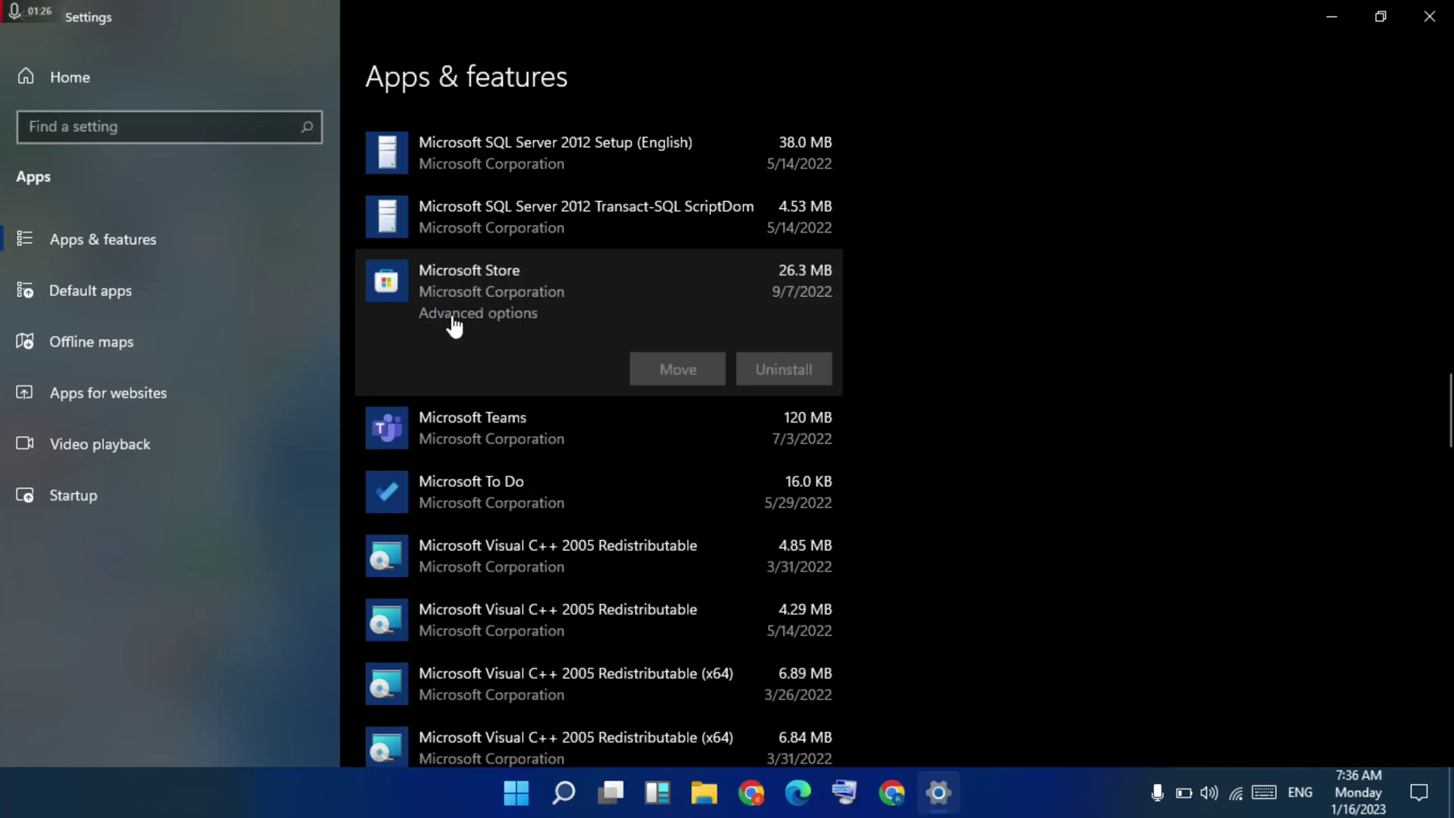
pyautogui.click(486, 315)
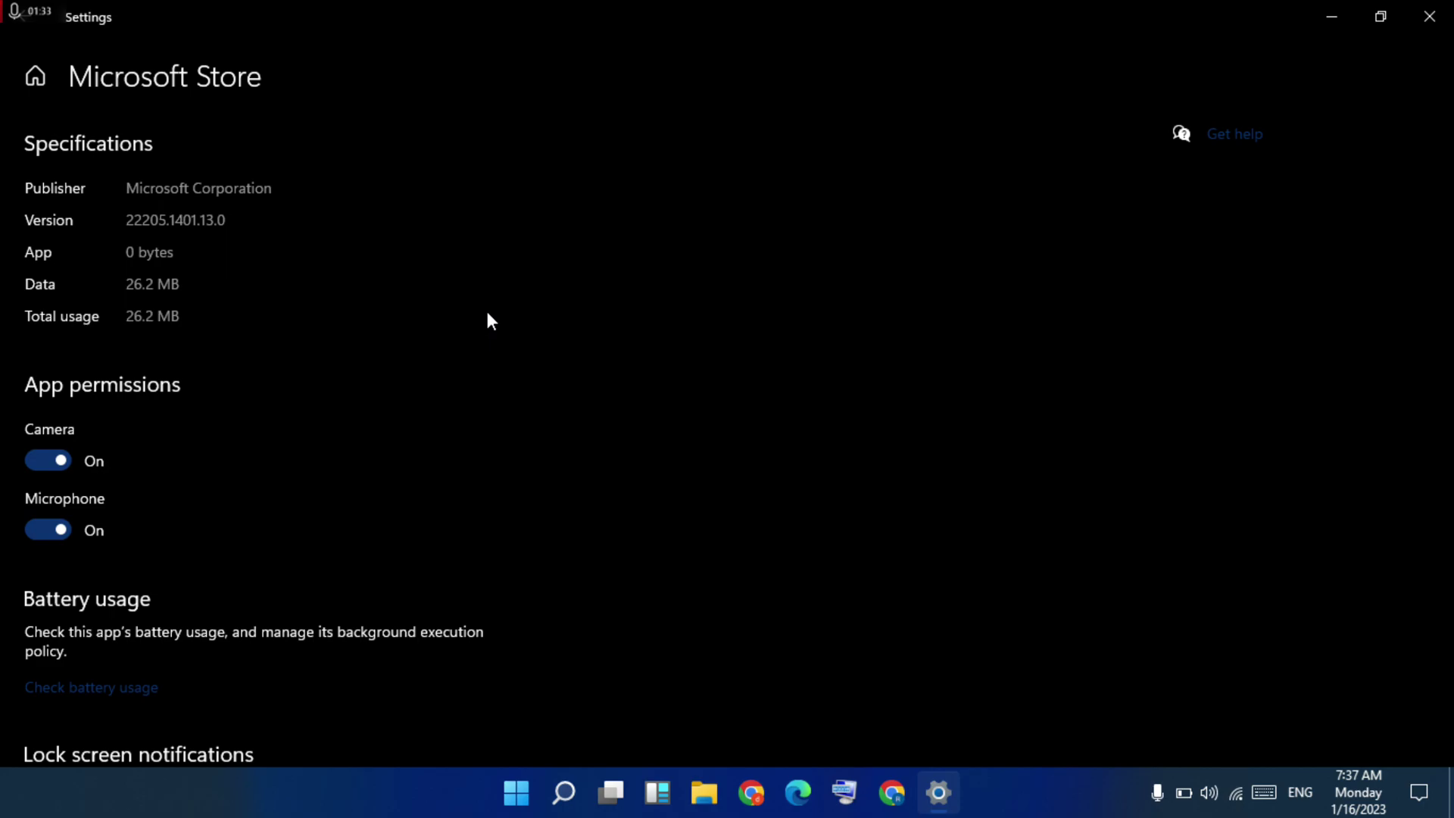
pyautogui.scroll(-10, 486, 314)
pyautogui.scroll(-3, 487, 314)
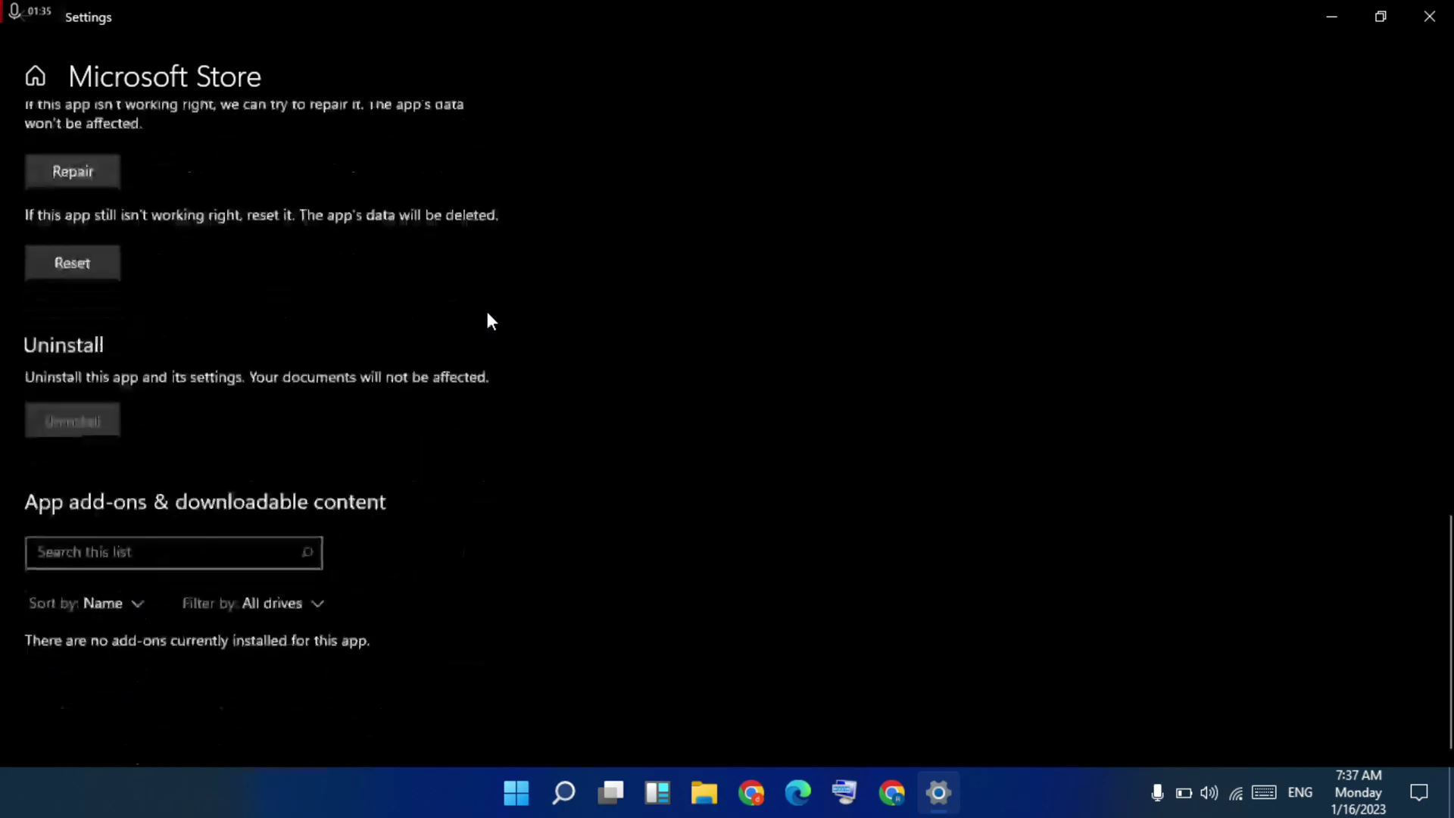
# Reset the Microsoft Store app, confirming deletion of its data.
pyautogui.click(90, 265)
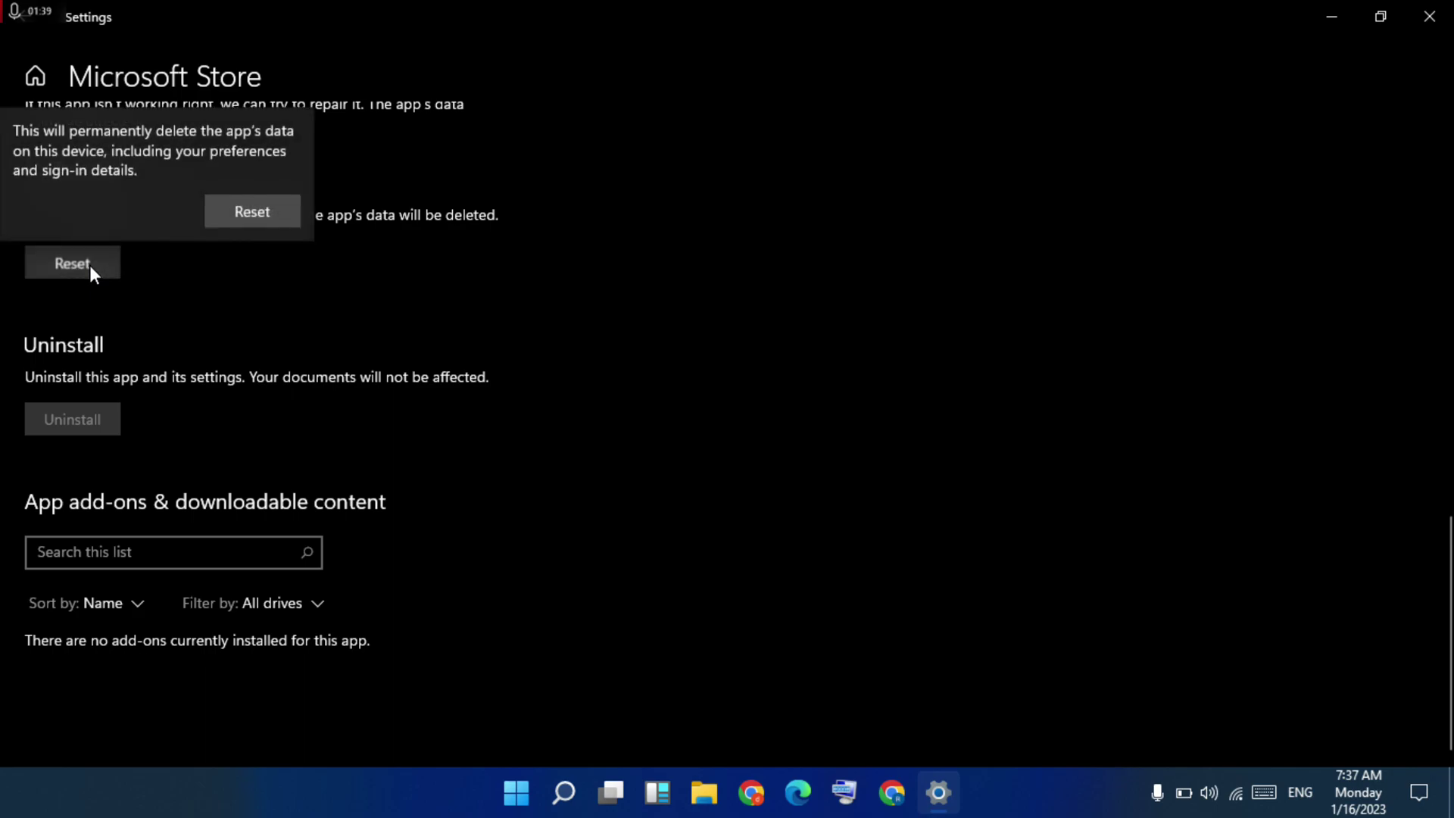
pyautogui.click(246, 210)
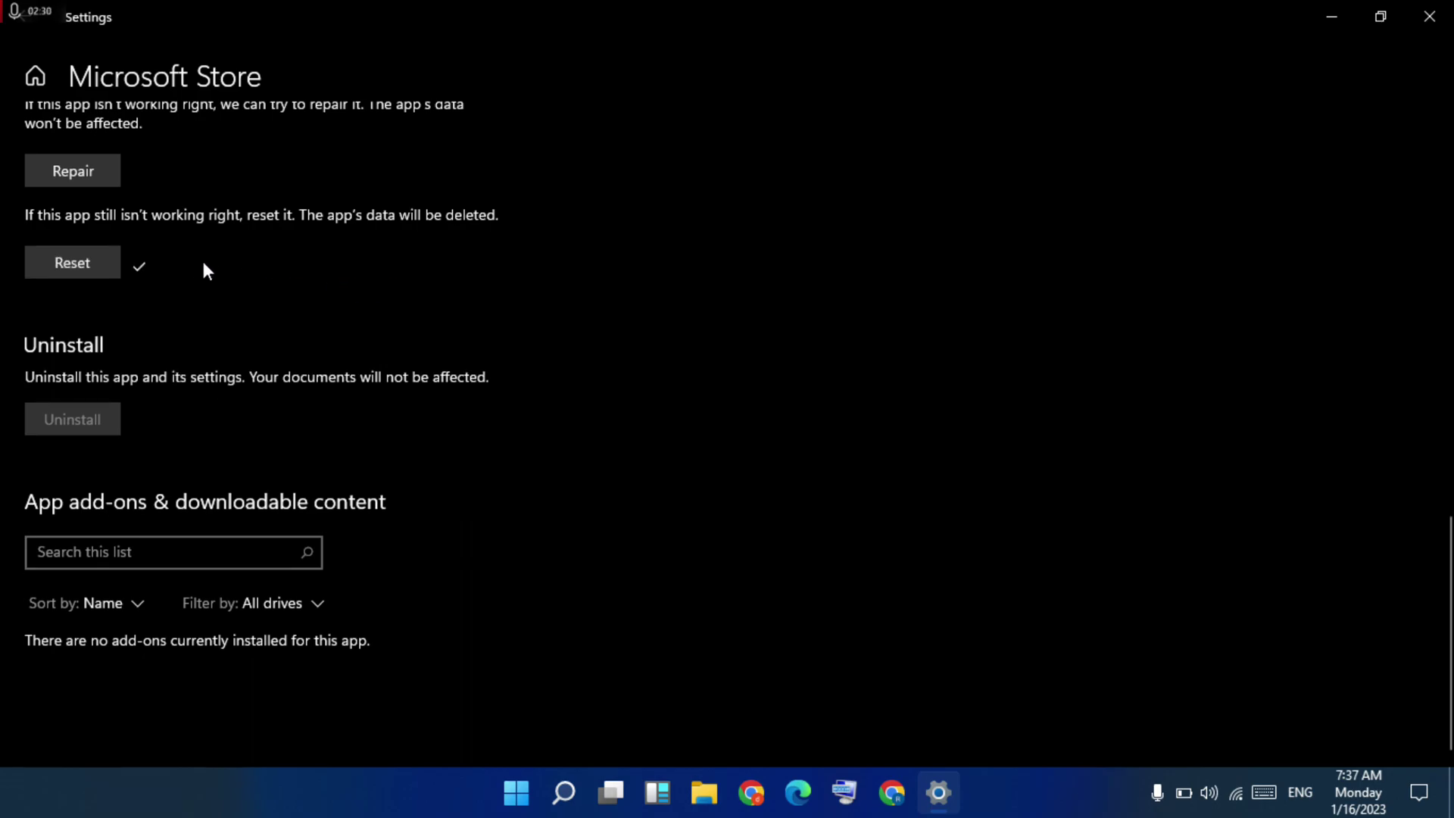
pyautogui.scroll(1, 244, 243)
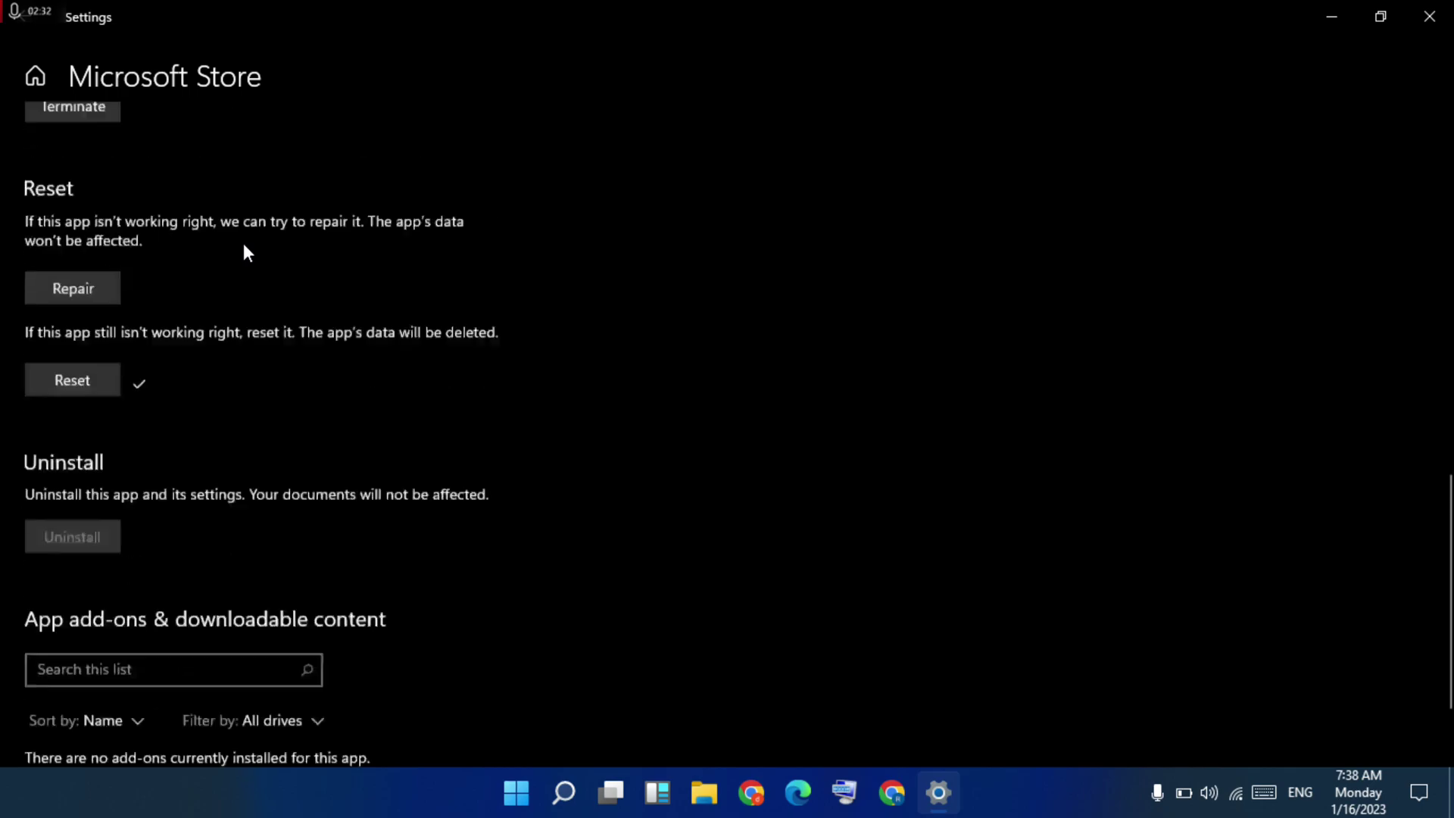
pyautogui.scroll(5, 244, 243)
pyautogui.scroll(1, 243, 240)
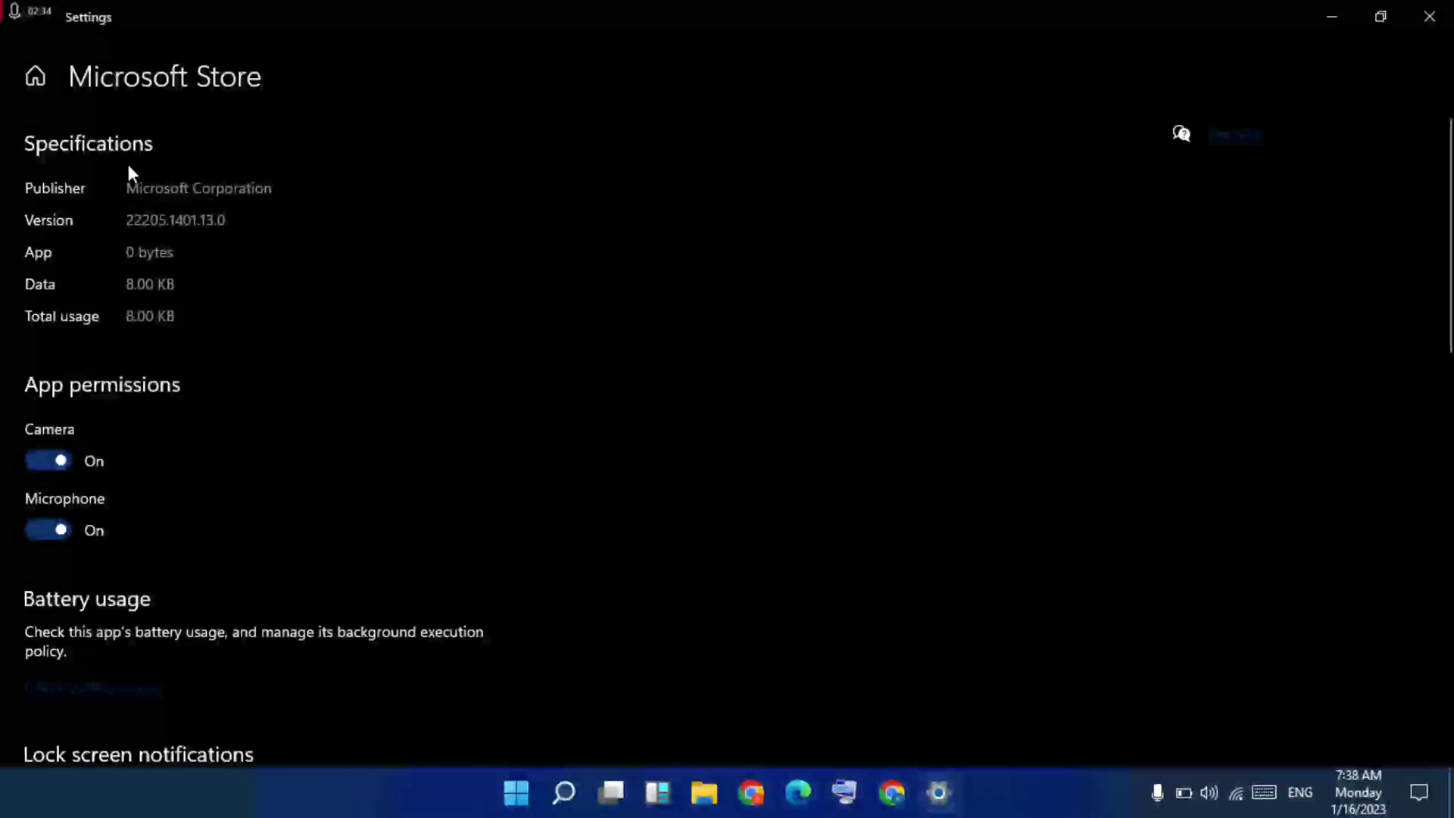
# Go Home, then to Update & Security > Troubleshoot > Additional troubleshooters.
pyautogui.click(47, 81)
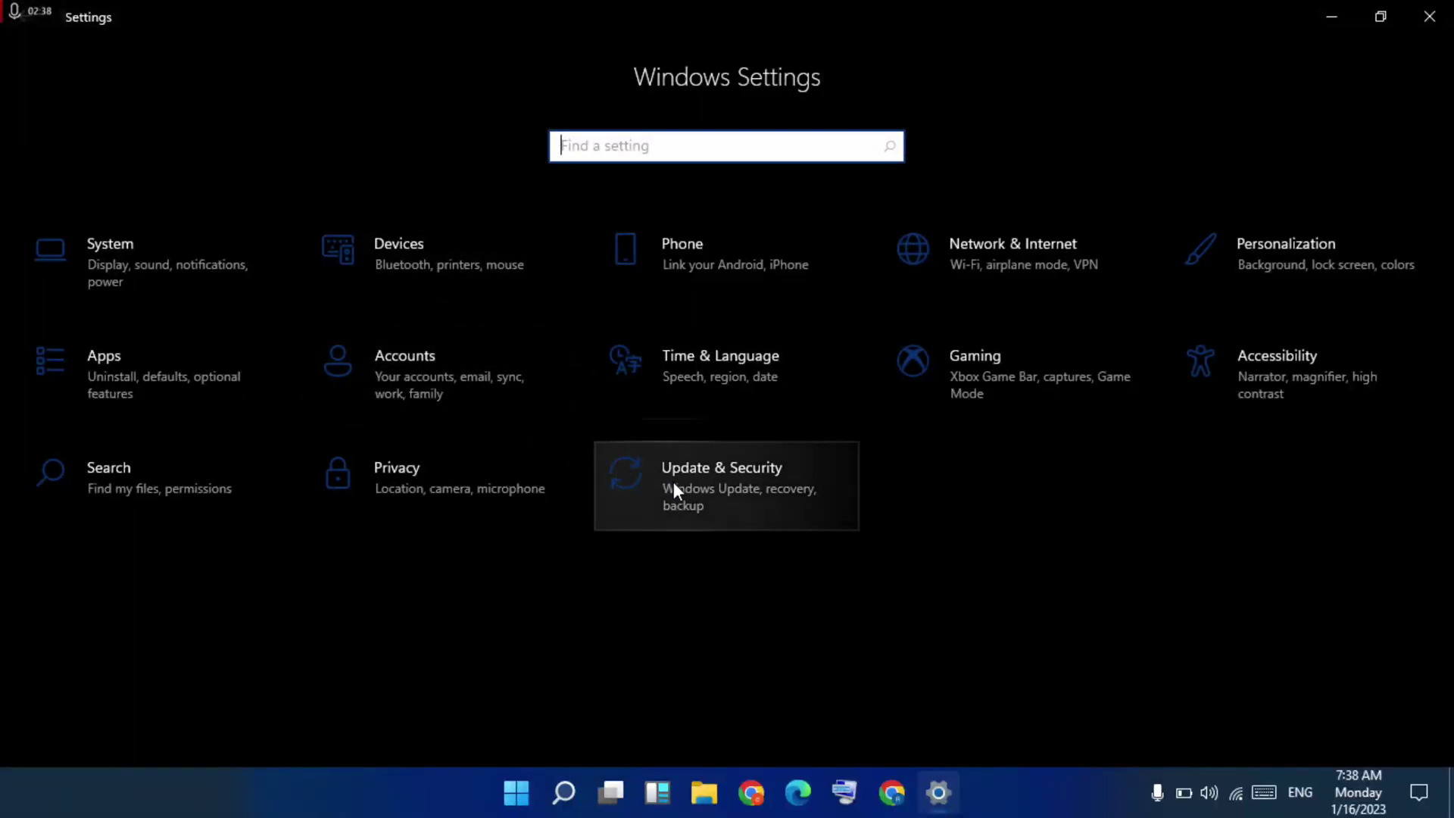
pyautogui.click(752, 488)
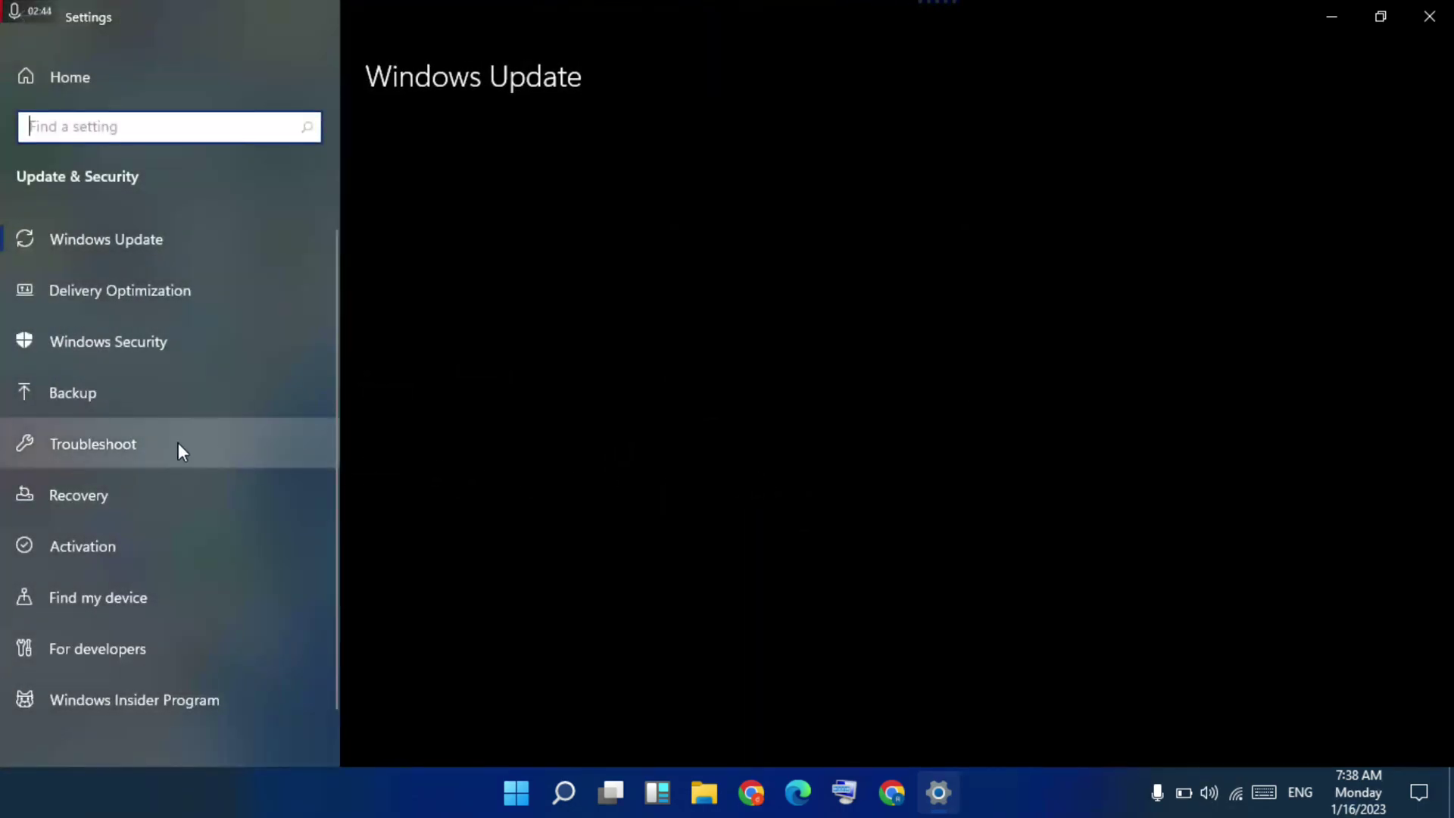
pyautogui.click(123, 439)
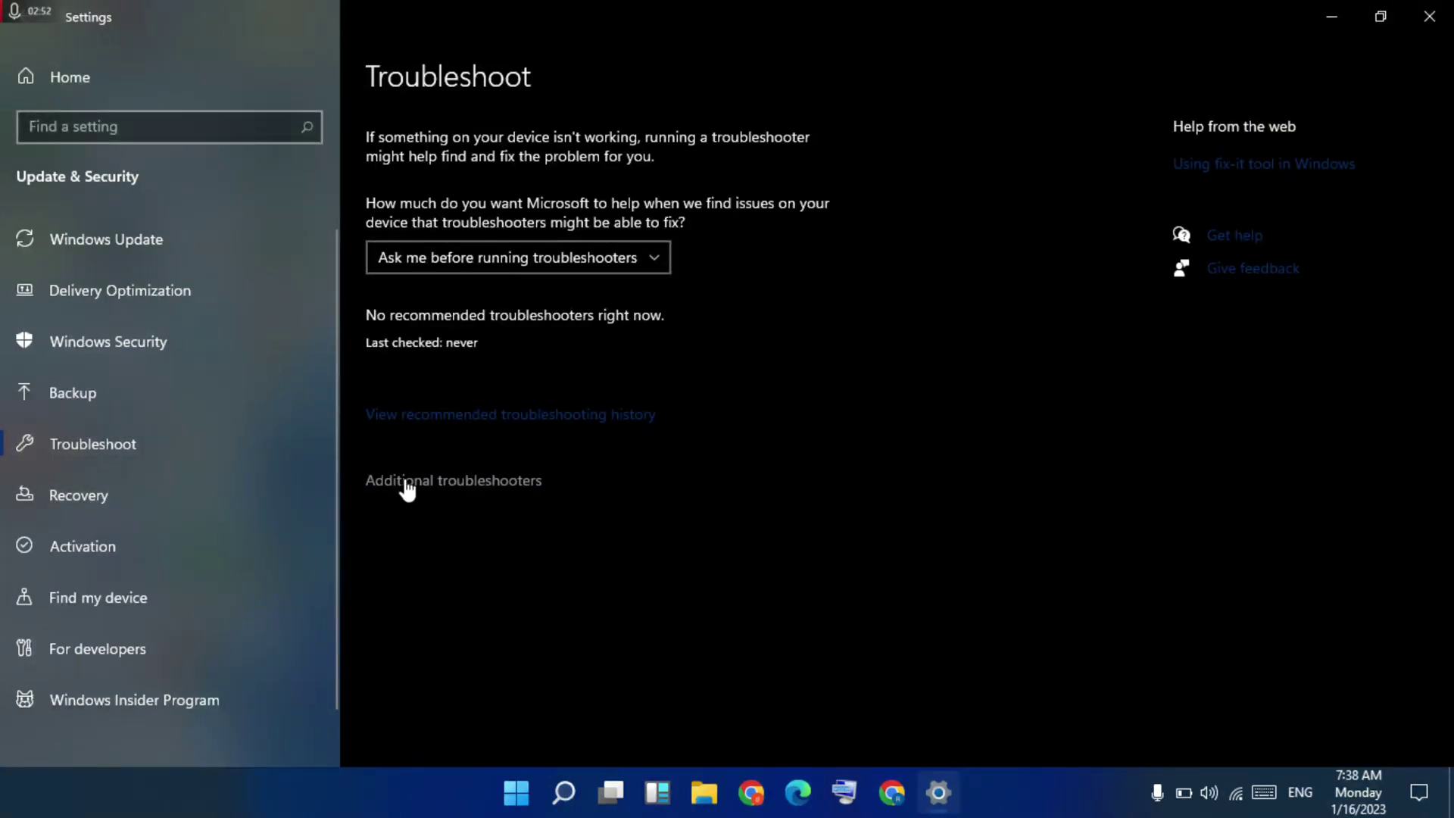
pyautogui.click(496, 482)
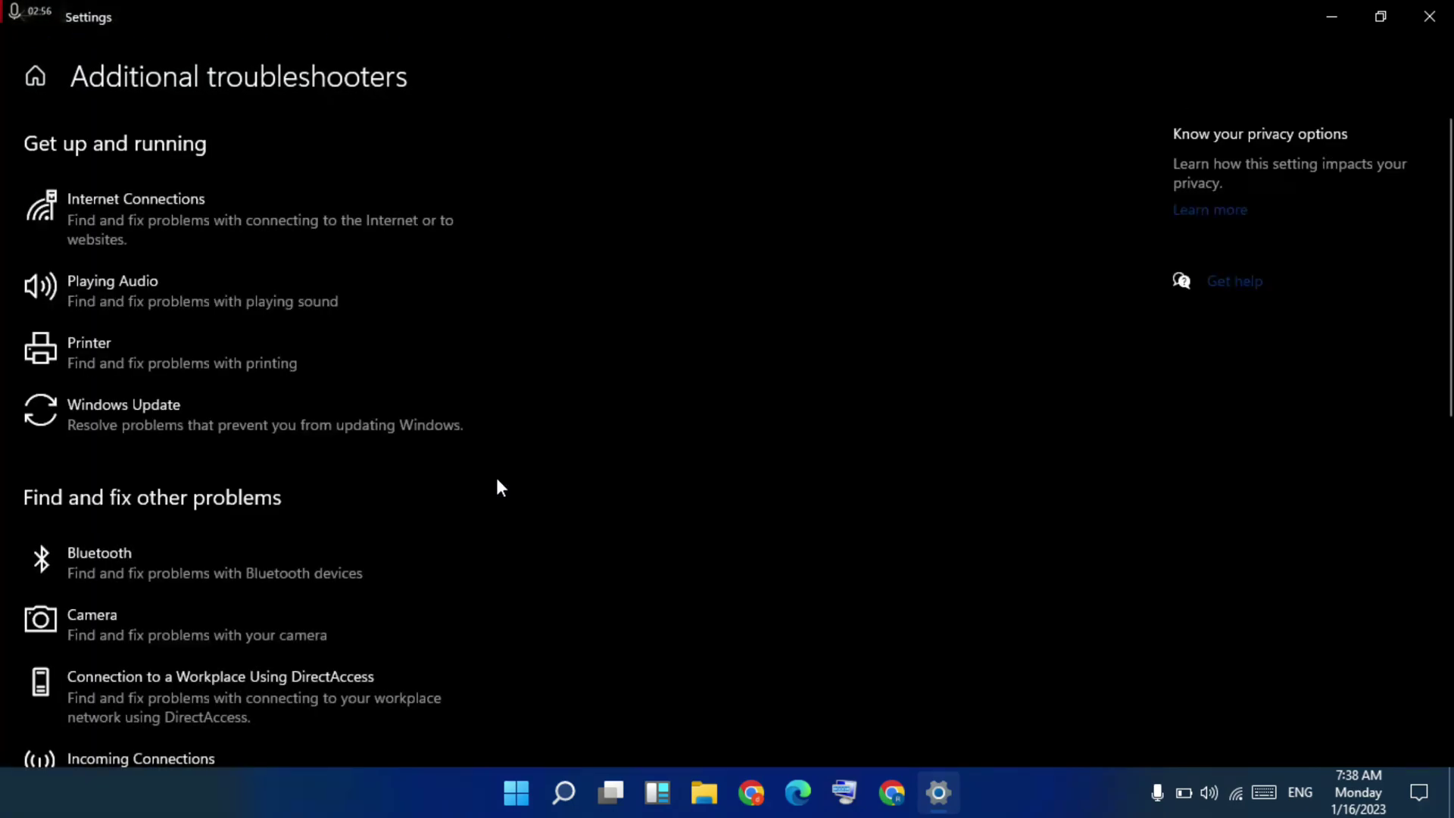
pyautogui.scroll(-3, 497, 482)
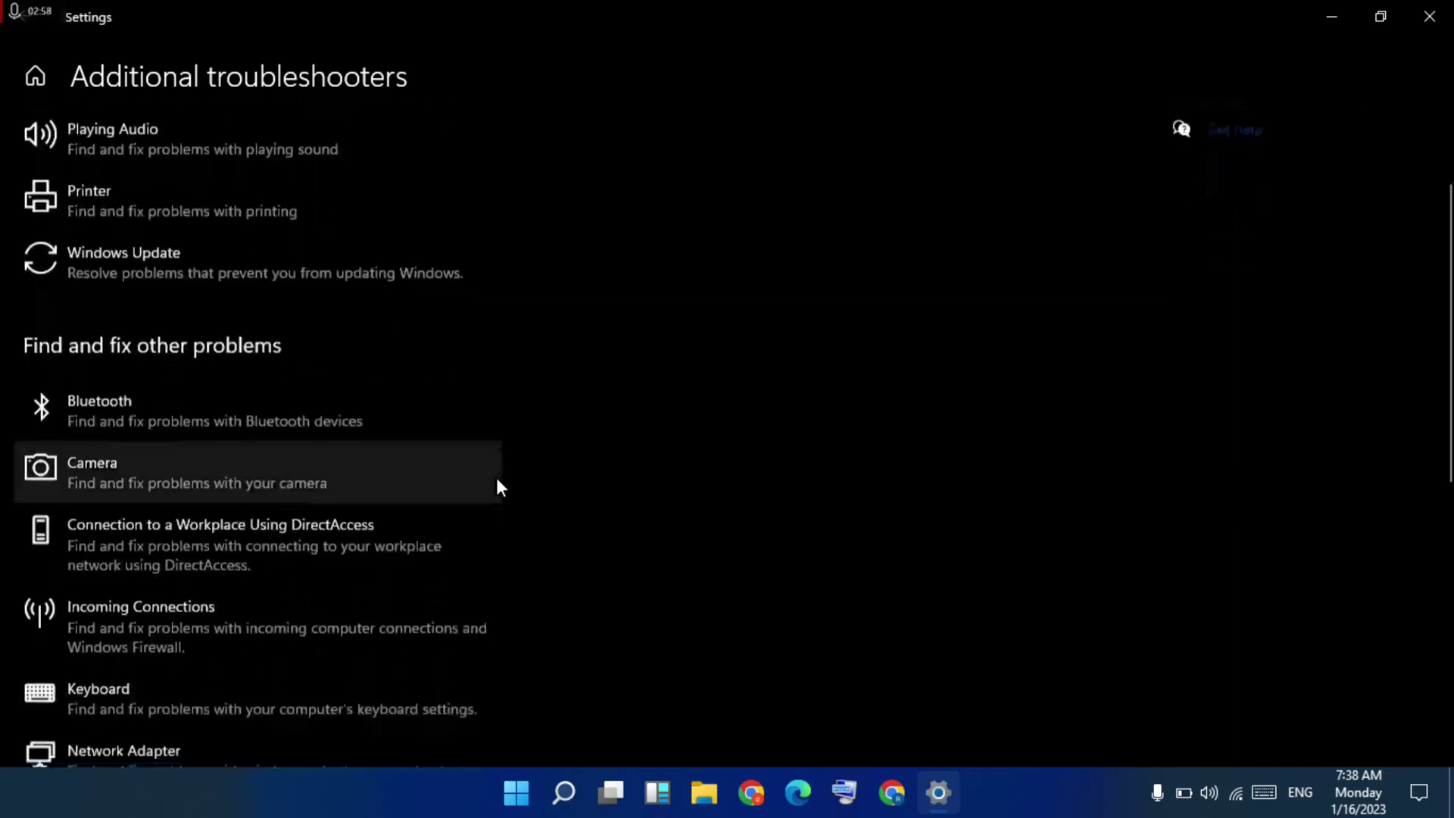
pyautogui.scroll(-2, 496, 478)
pyautogui.scroll(-8, 495, 475)
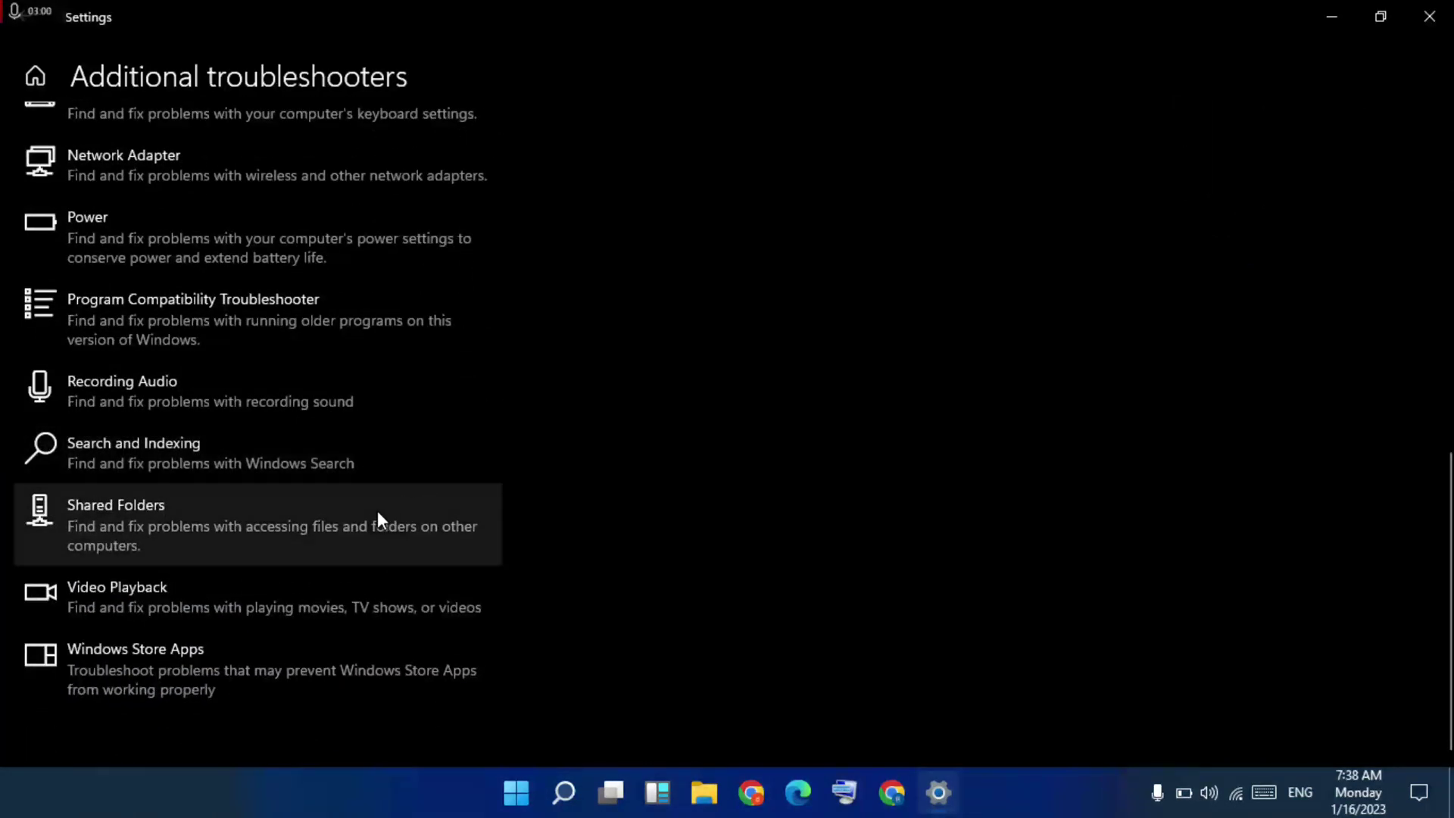
# Run the Windows Store Apps troubleshooter past the reset-an-app suggestion and close it when finished.
pyautogui.click(158, 670)
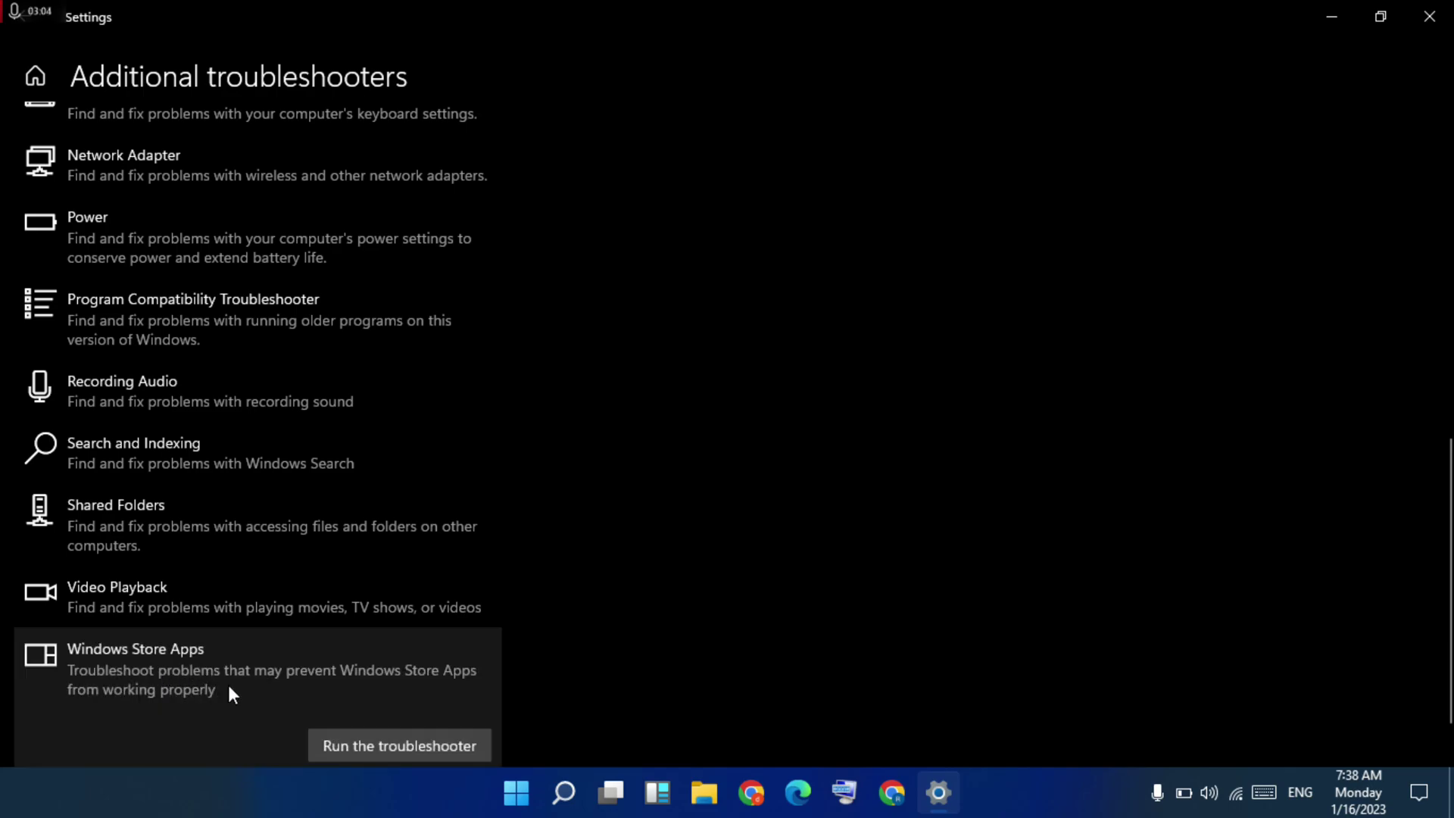
pyautogui.click(417, 742)
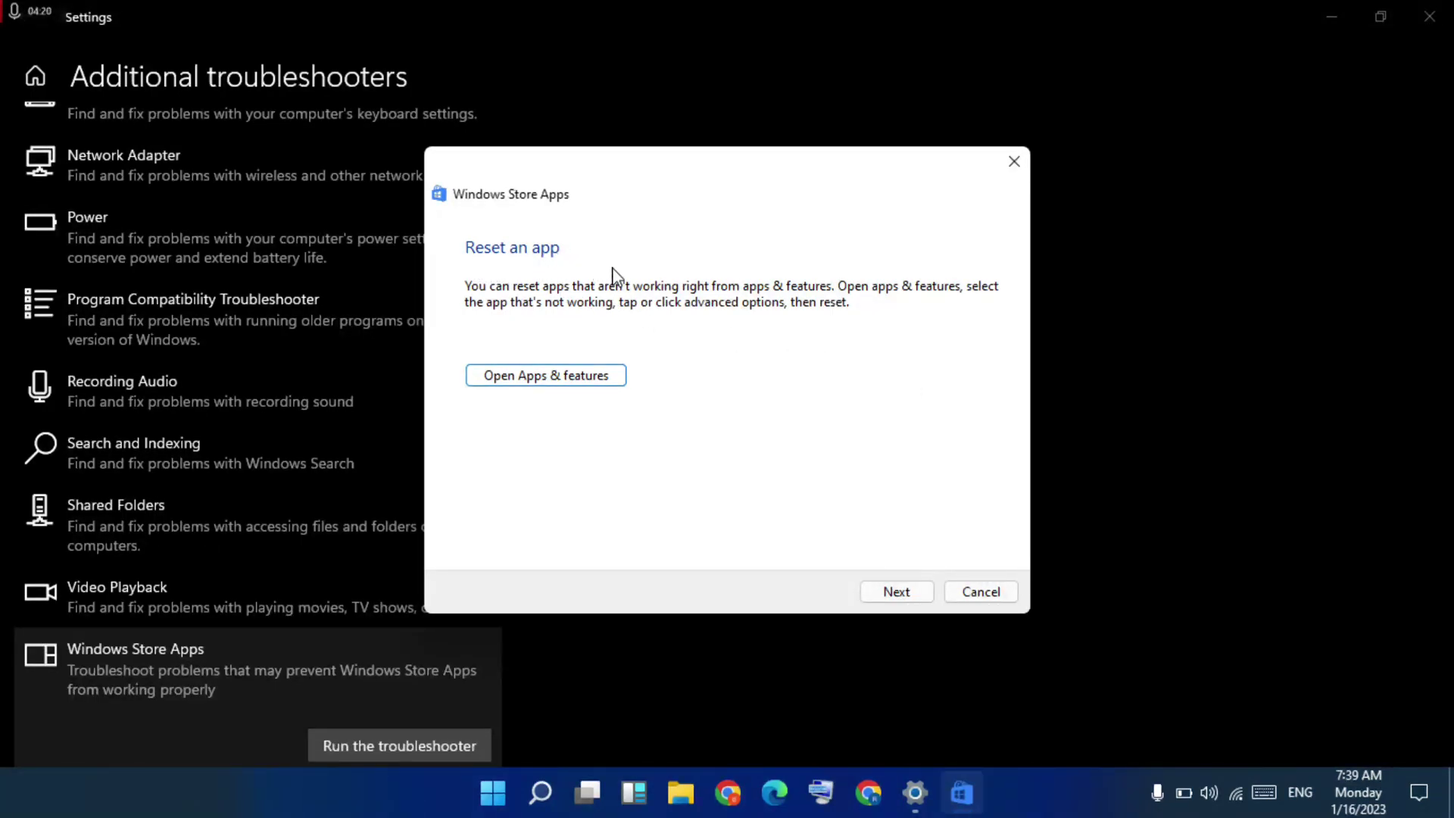
pyautogui.click(923, 600)
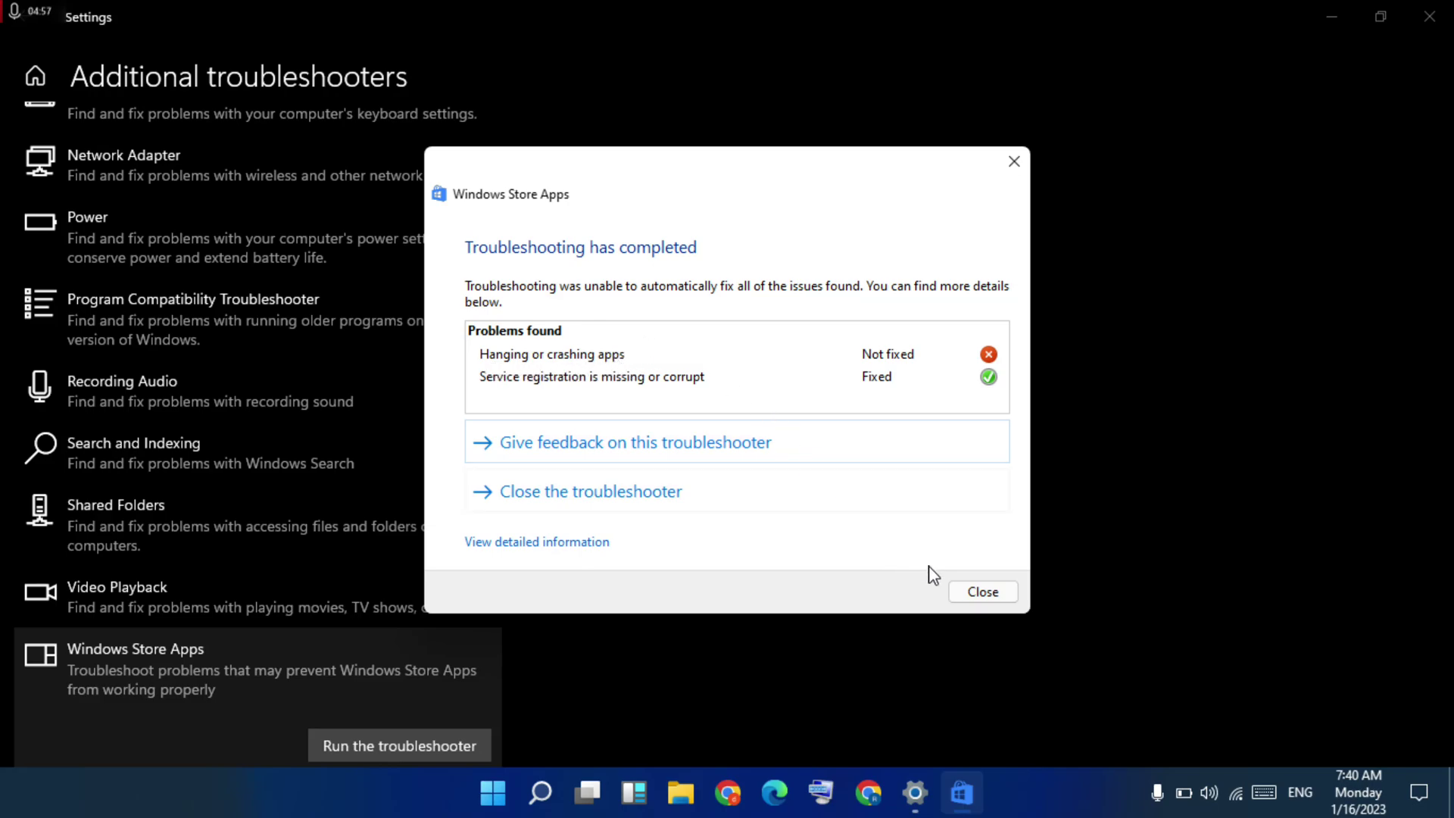
pyautogui.click(982, 592)
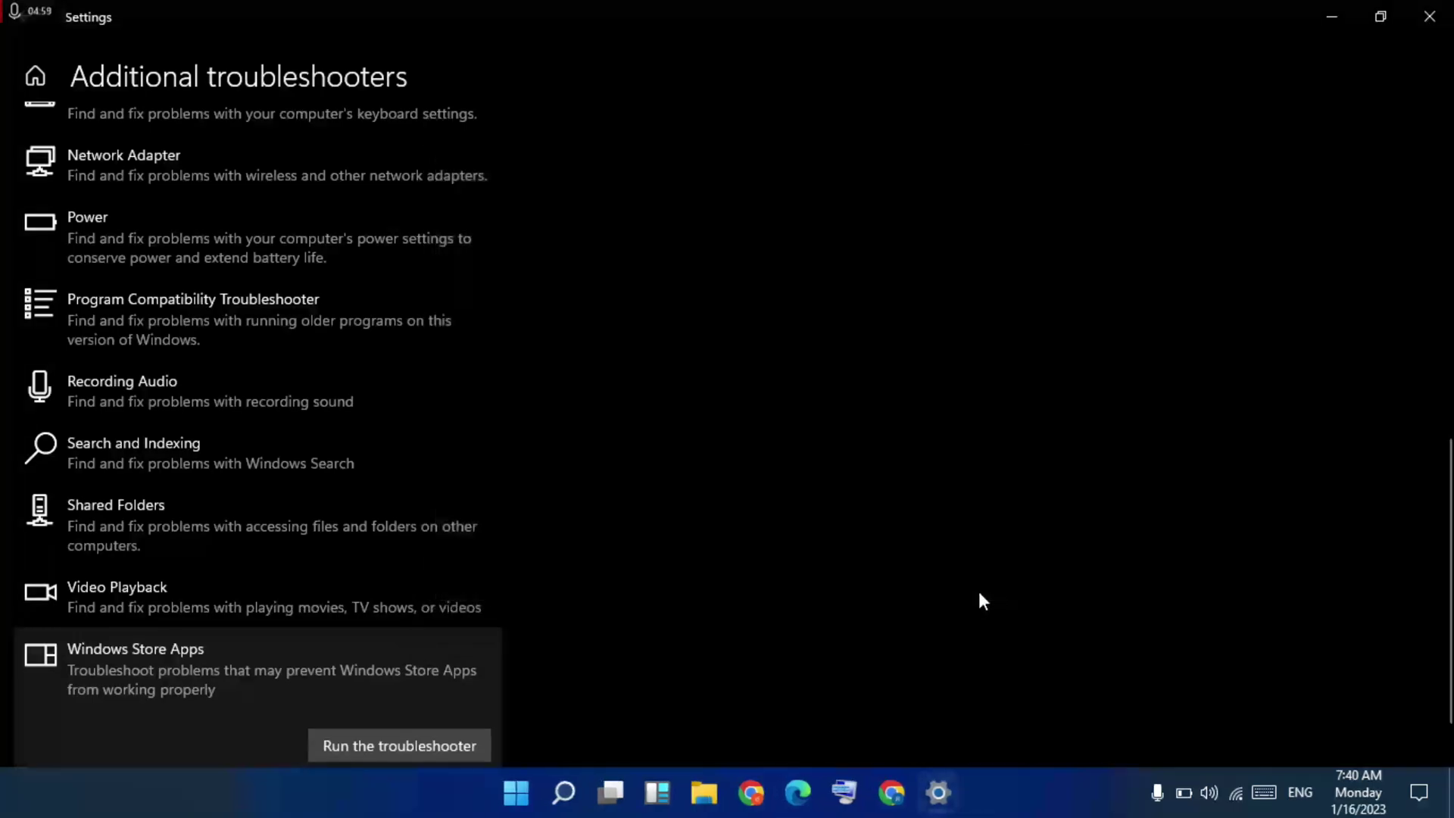
# Close Settings and launch Microsoft Store from Windows Search.
pyautogui.click(1430, 17)
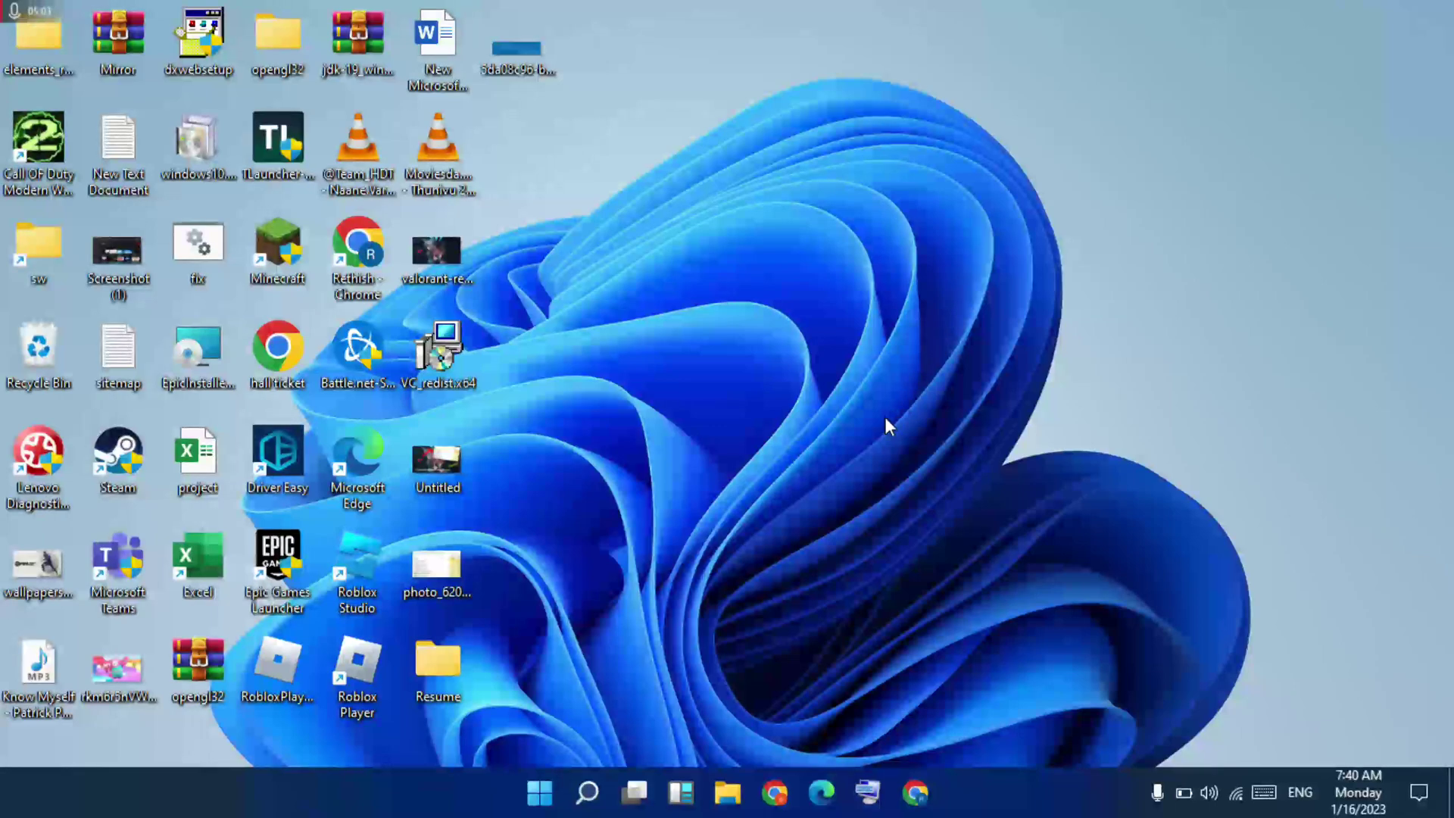
pyautogui.click(587, 793)
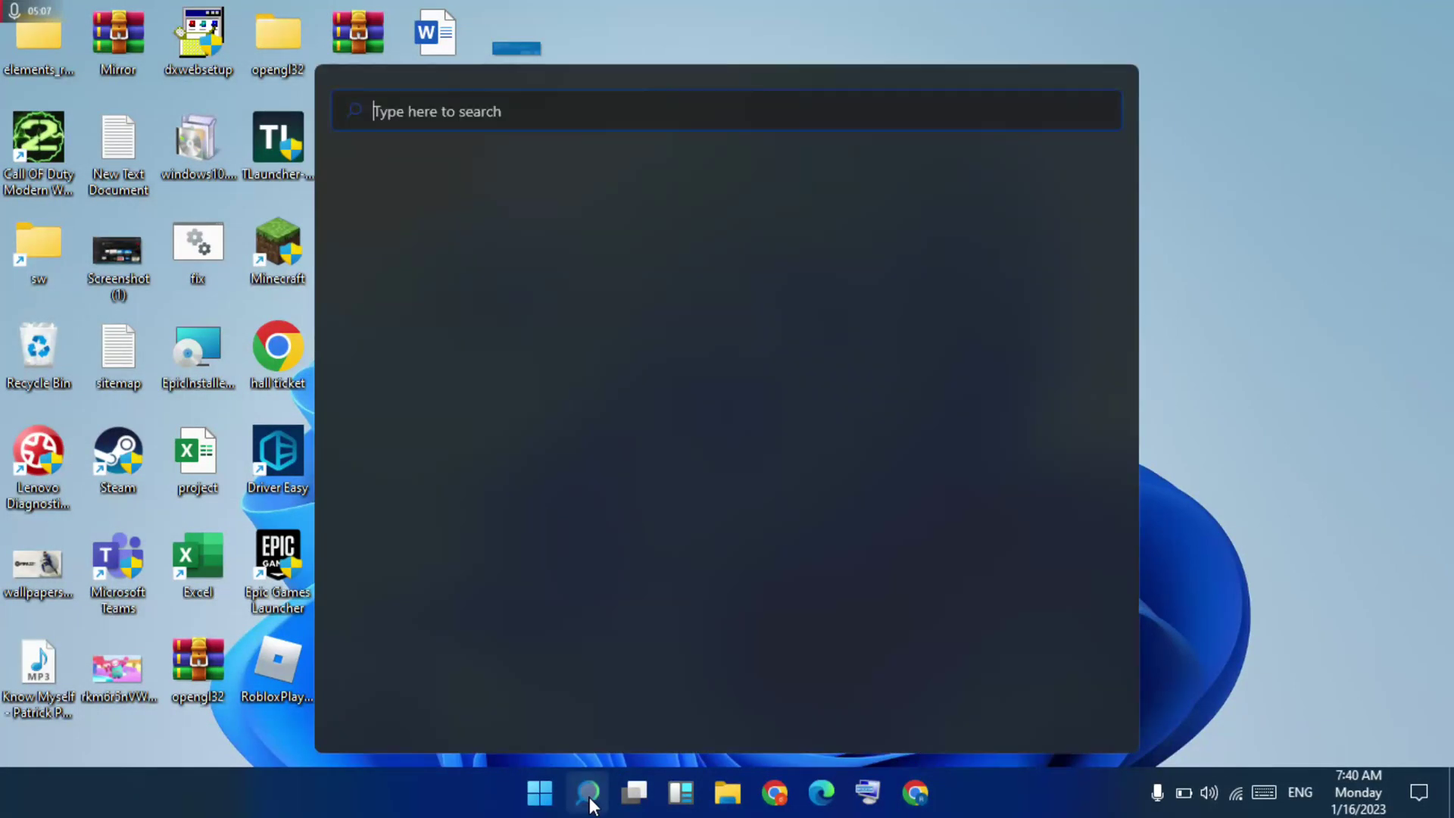
pyautogui.write('microsoft Store')
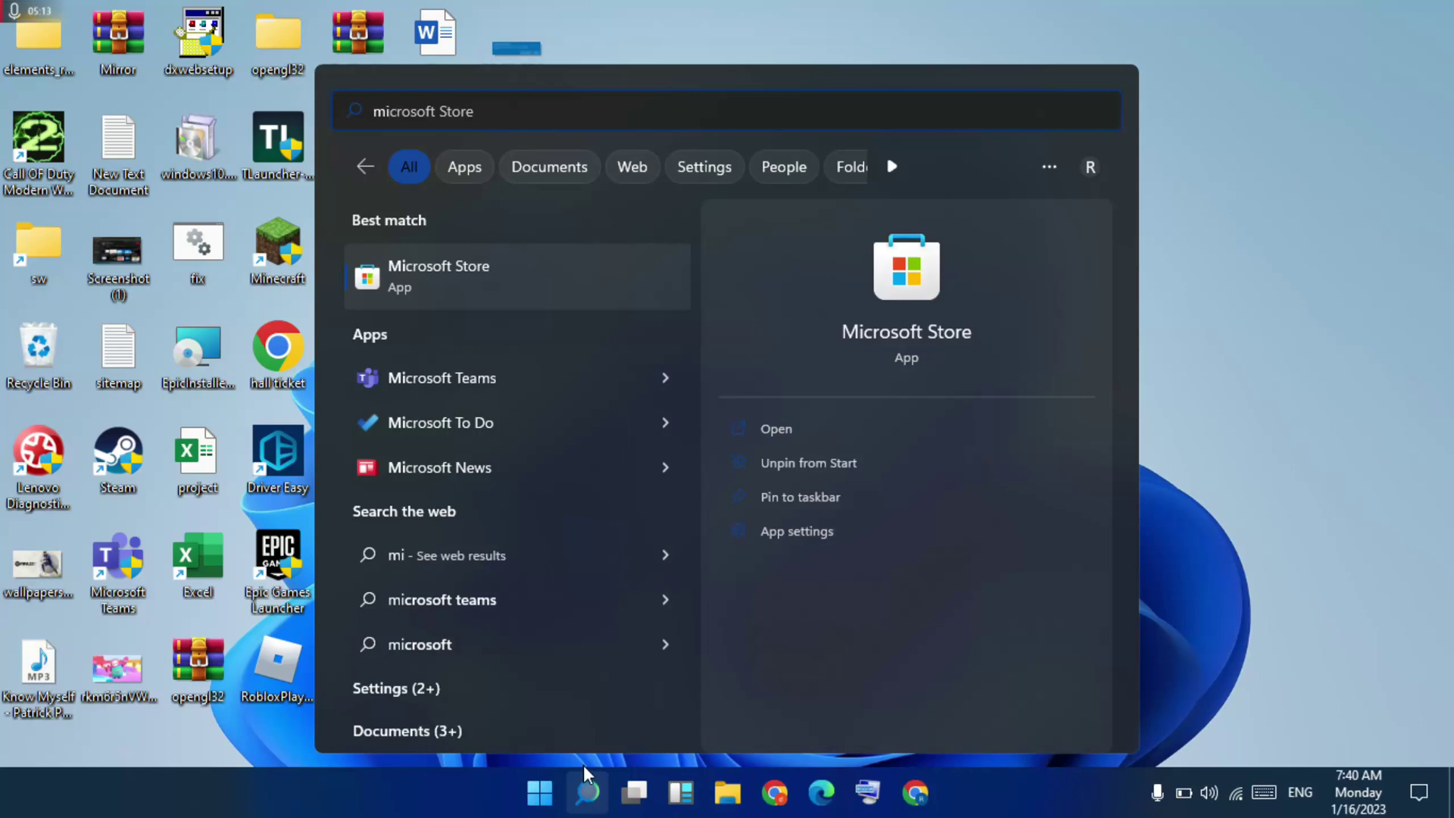
pyautogui.click(794, 436)
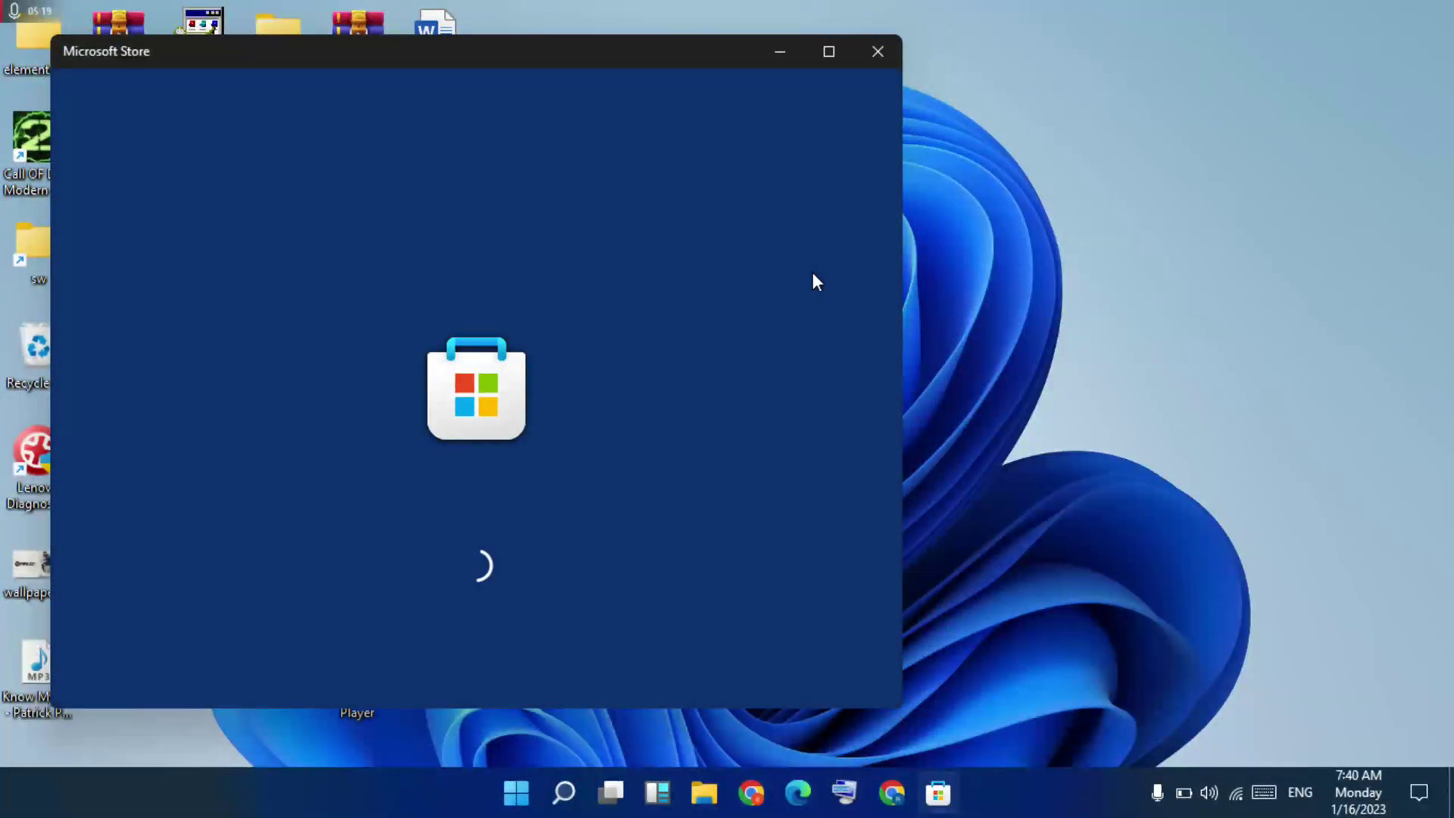
# Maximize the loading Microsoft Store window, then minimize it to the desktop.
pyautogui.click(828, 53)
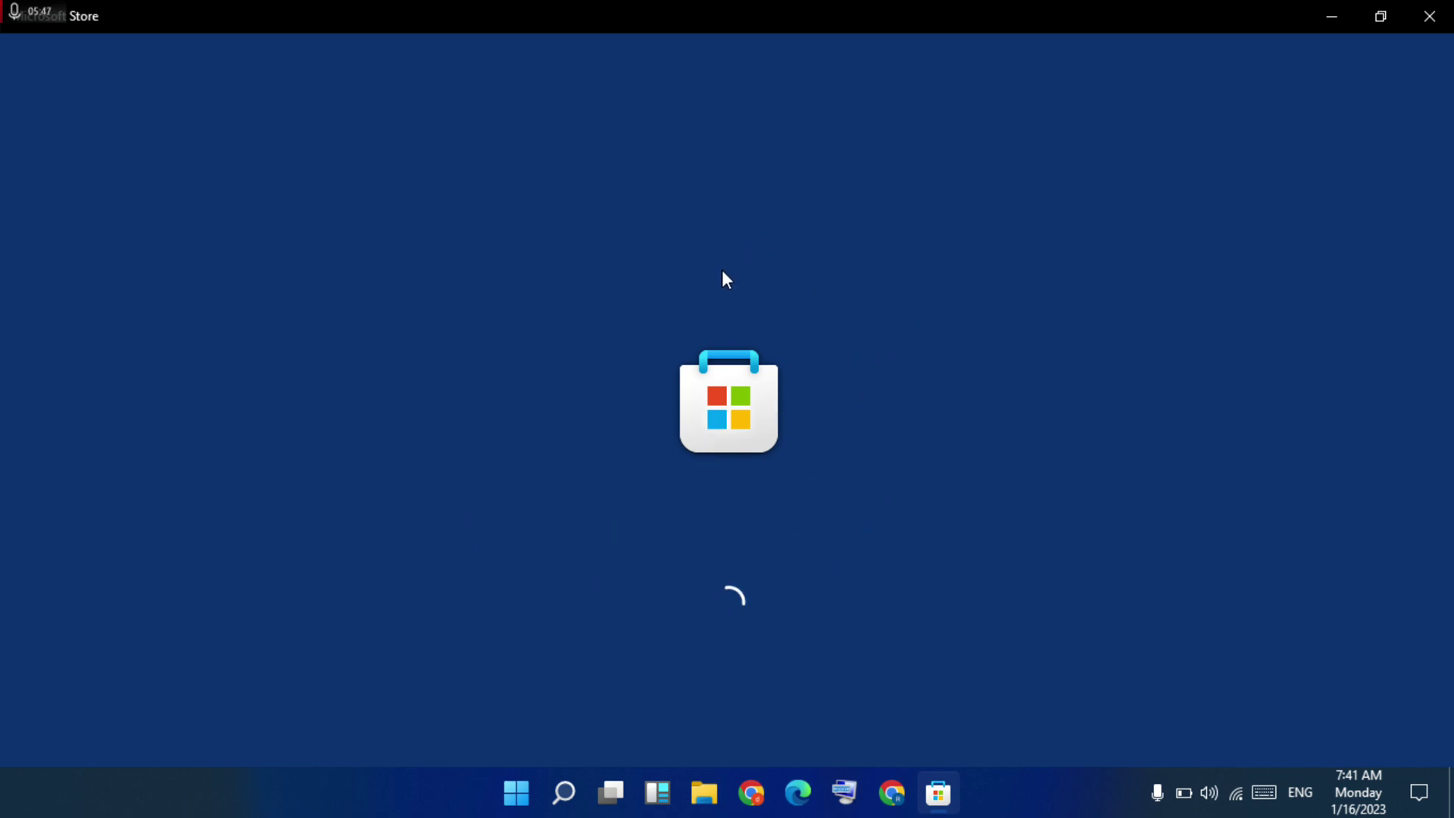
pyautogui.click(1325, 14)
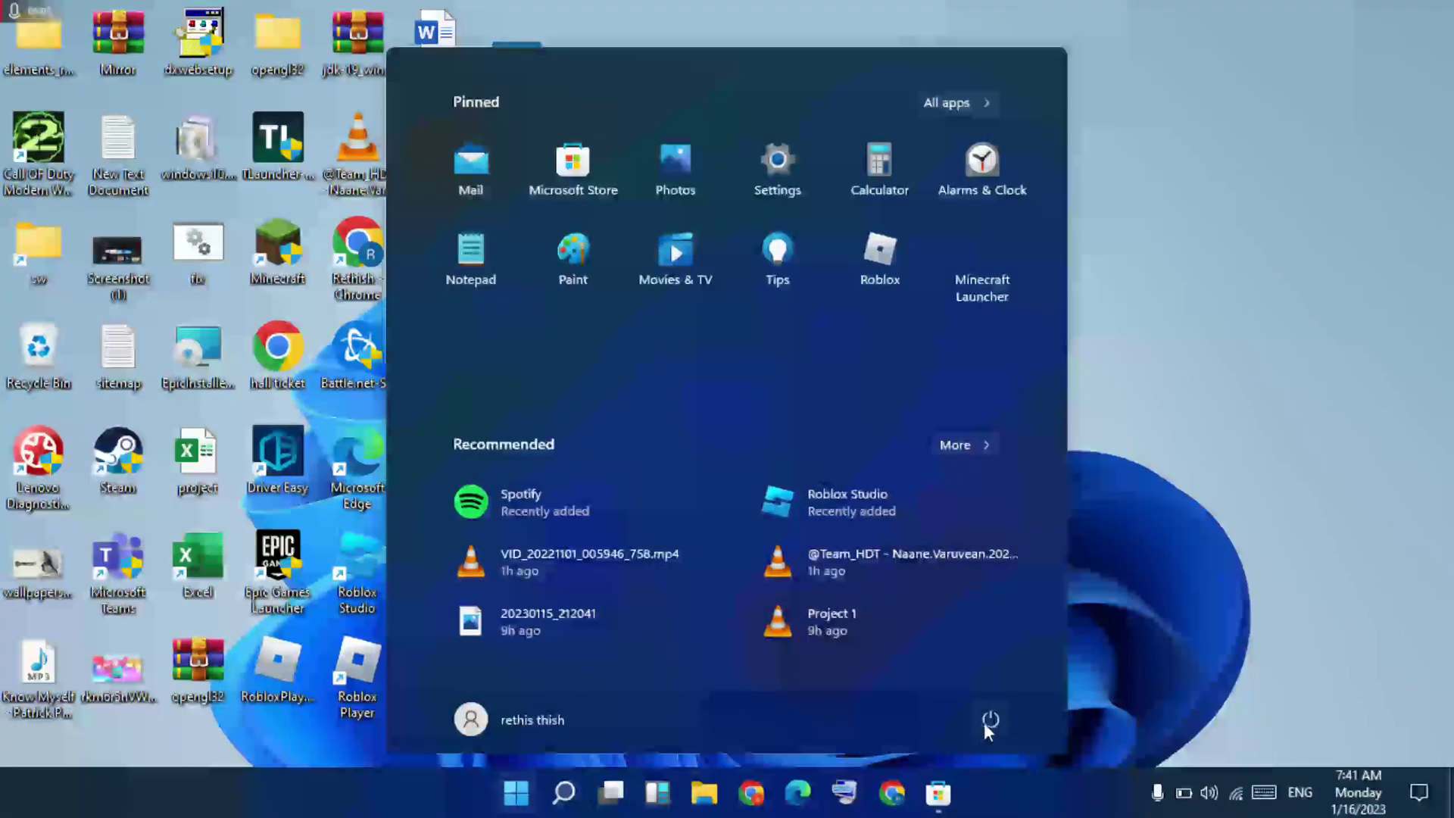
# Choose Restart from the Start menu's power options.
pyautogui.click(986, 722)
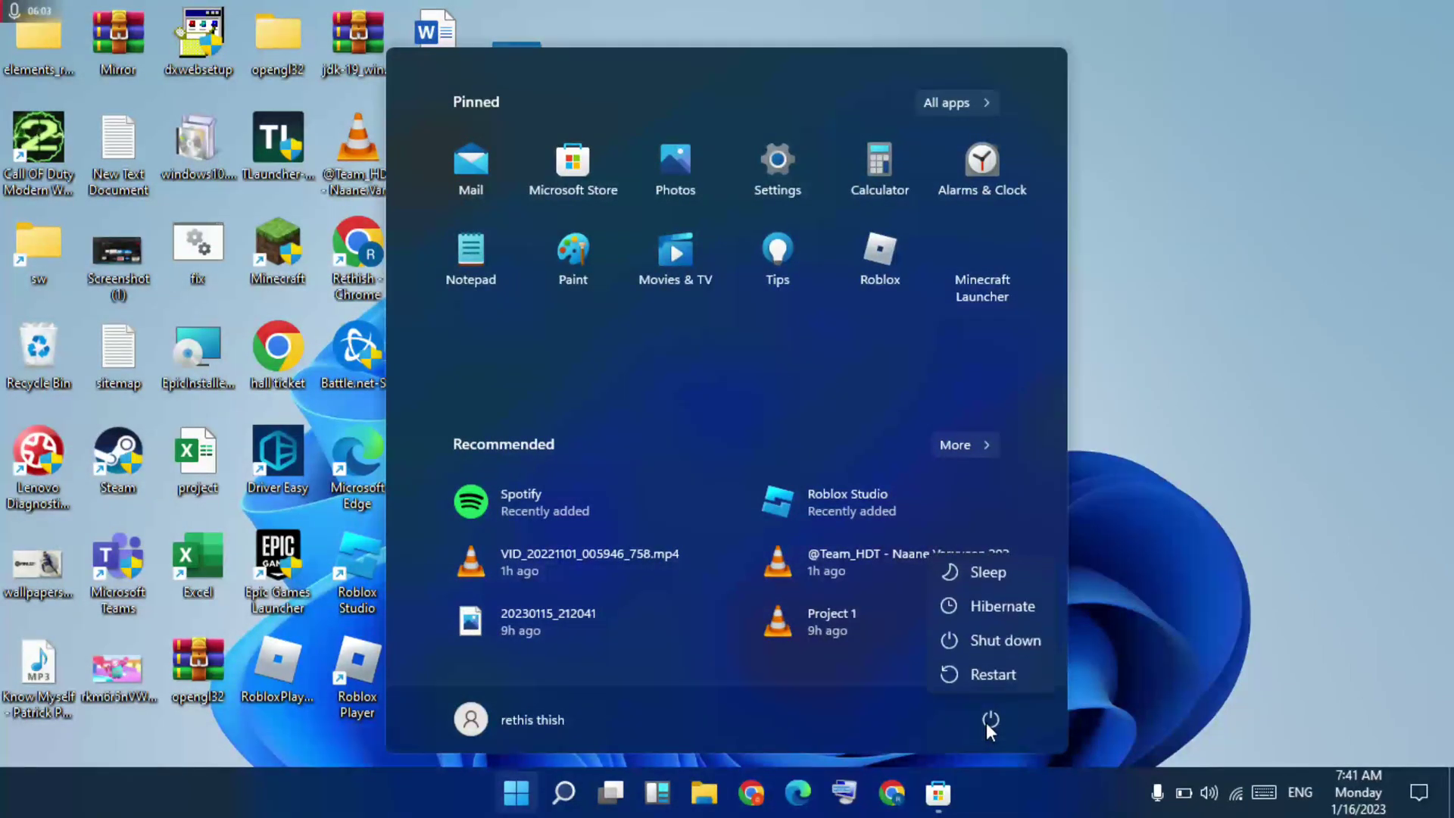
pyautogui.click(999, 681)
pyautogui.click(999, 681)
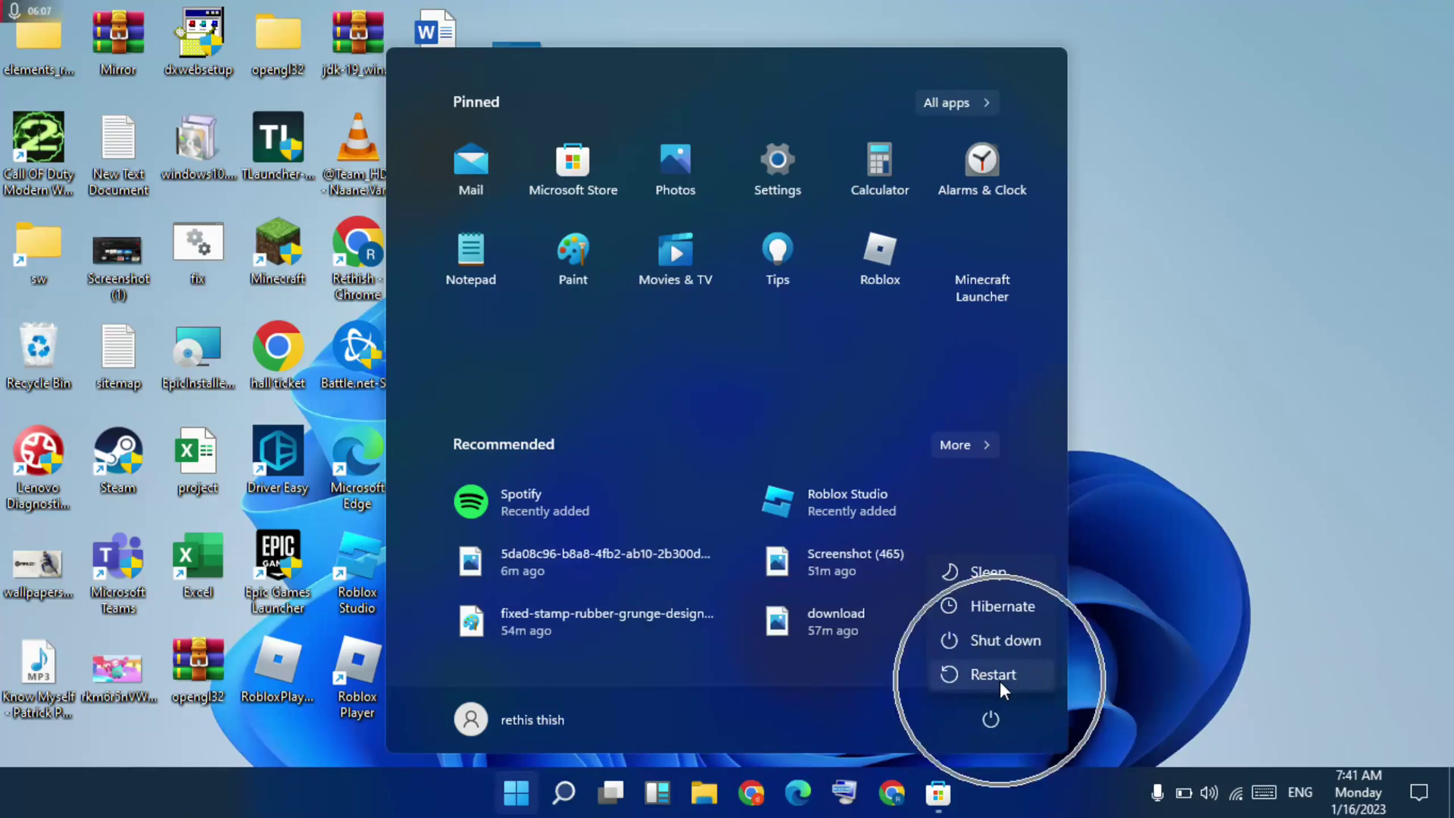
pyautogui.click(1000, 681)
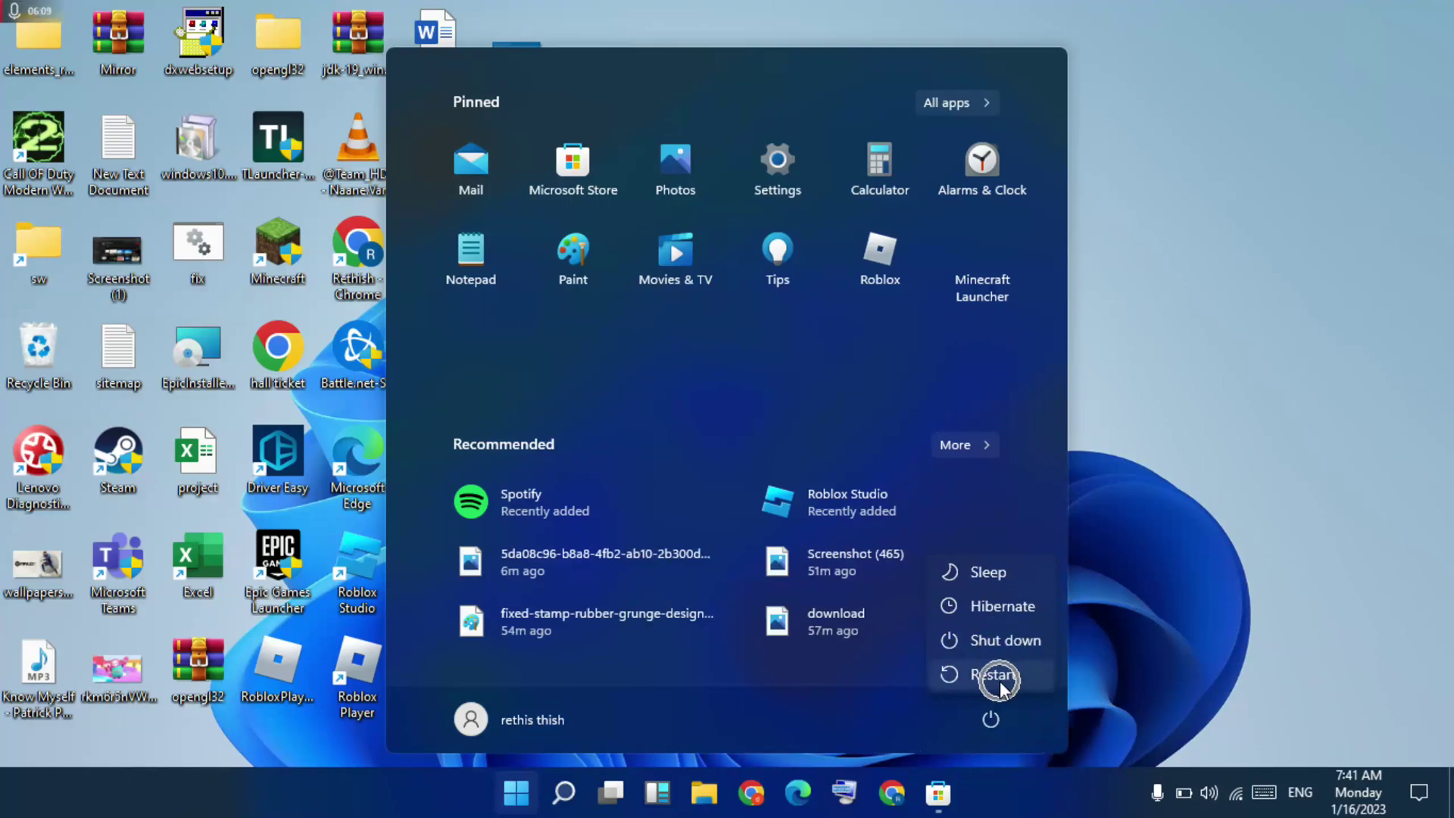